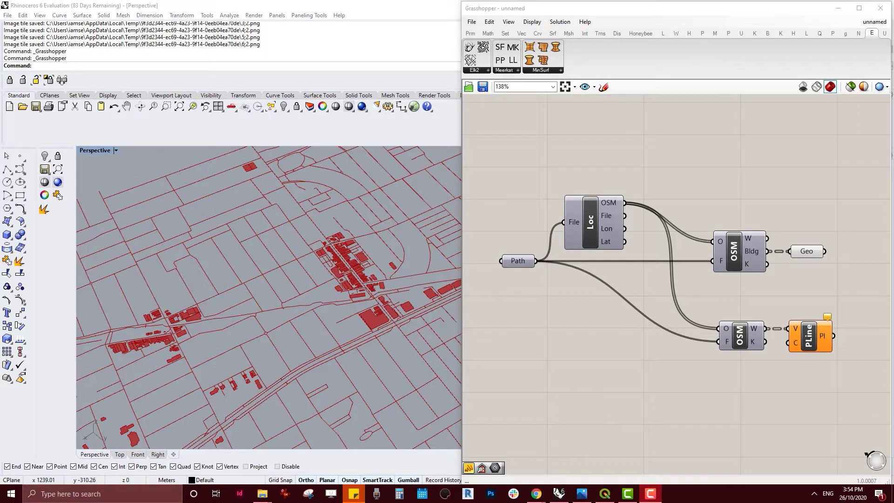
Inspect the Loc component, the Path input and the lower OSM component in Grasshopper.
left_click(593, 237)
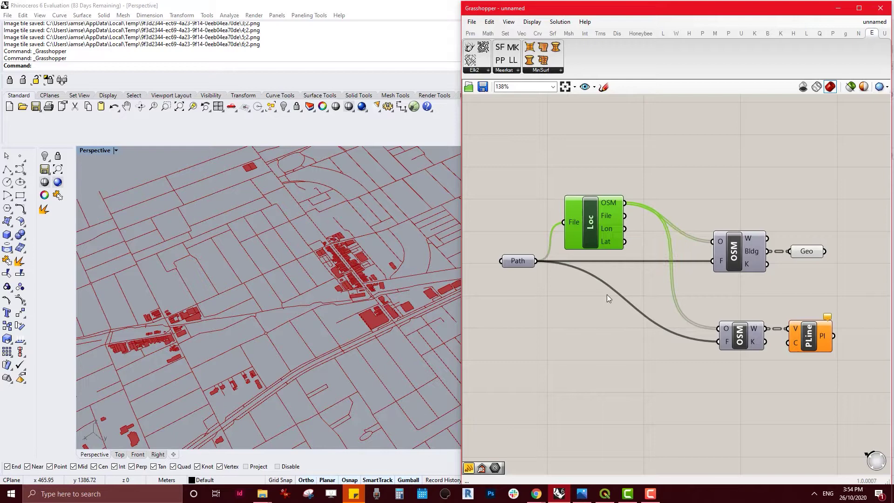
left_click(521, 264)
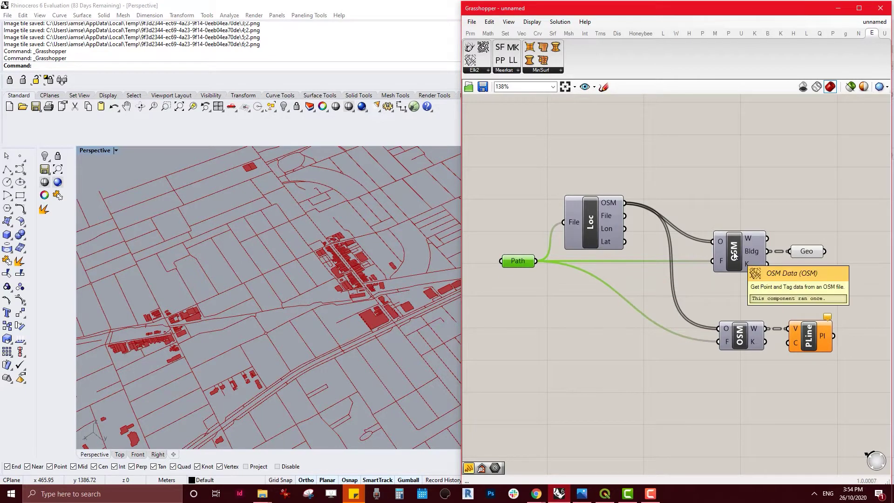
left_click(593, 237)
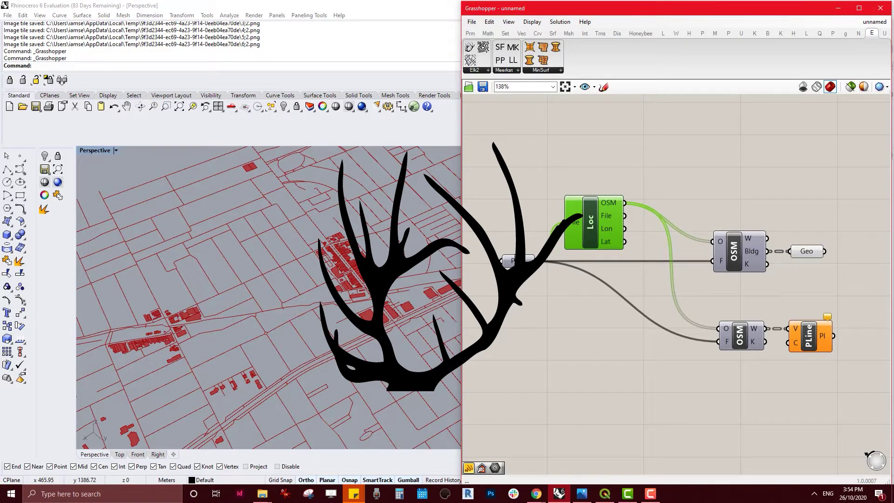
left_click(513, 262)
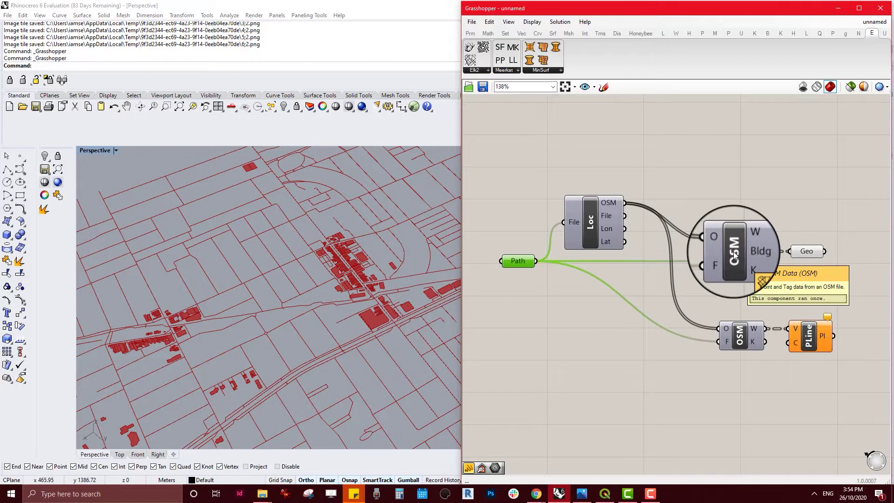
right_click(742, 331)
left_click(667, 397)
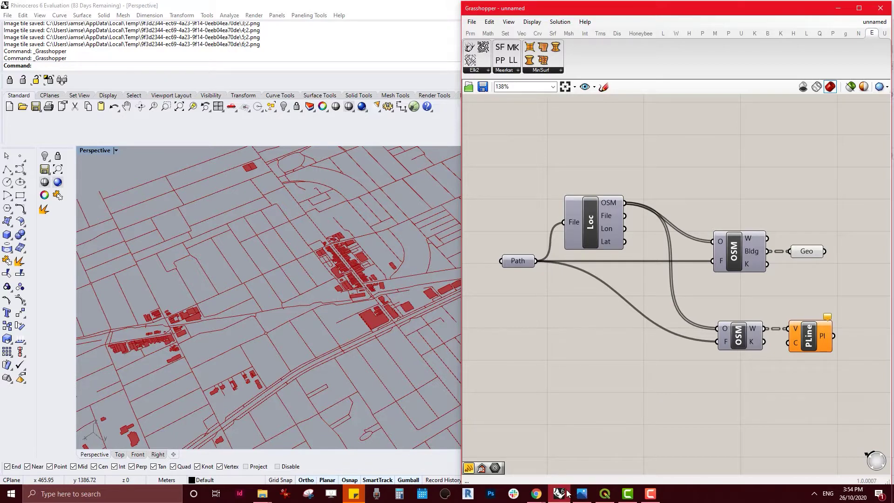
Glance at the AURIN Portal map, then pan and zoom the Rhino Perspective view over the streets.
mouse_move(537, 494)
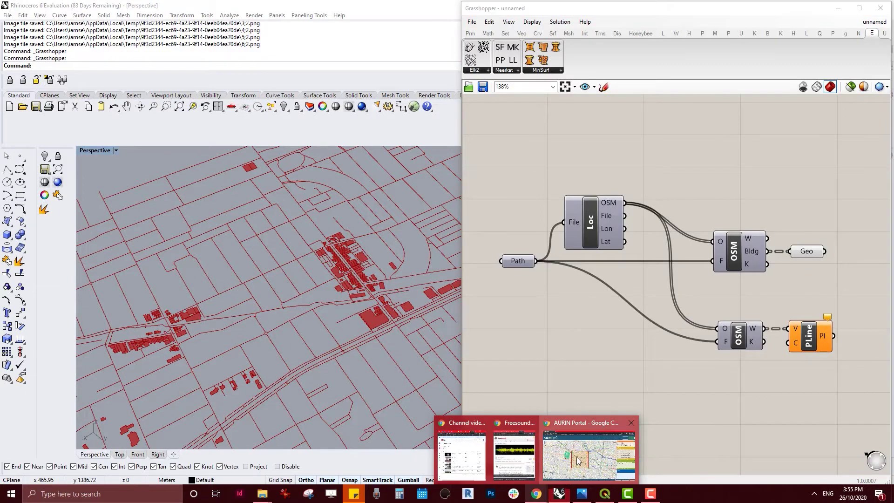
left_click(597, 456)
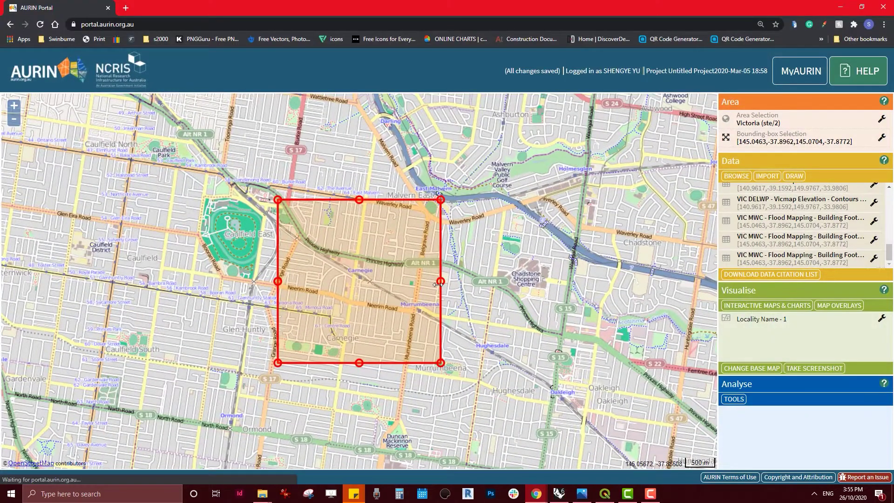
left_click(842, 8)
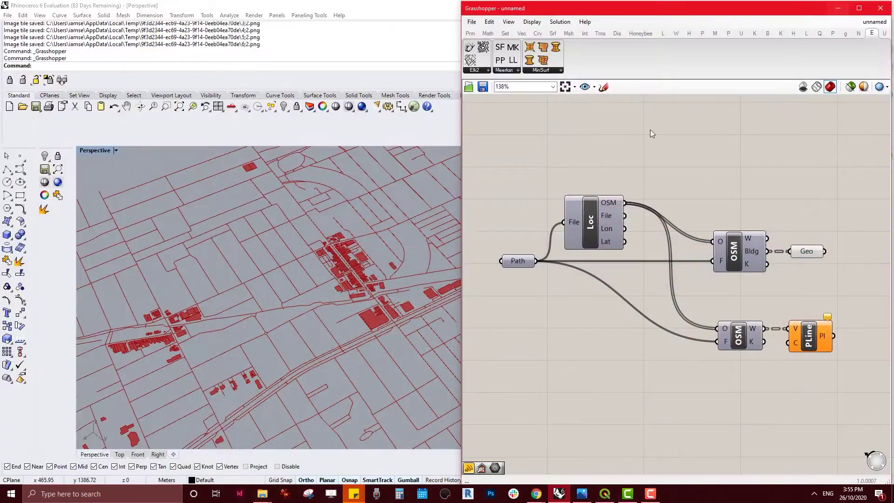
scroll(219, 329, "up", 5)
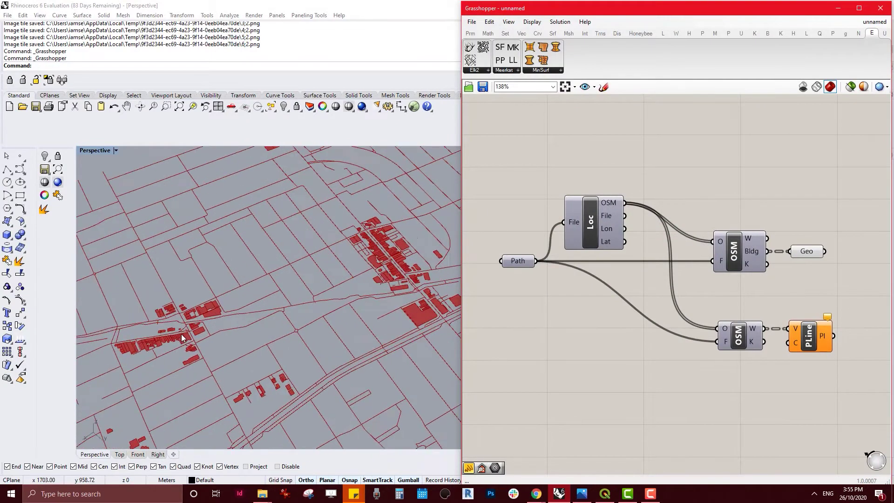
right_click_drag(176, 317, 240, 307, "shift")
scroll(241, 308, "down", 5)
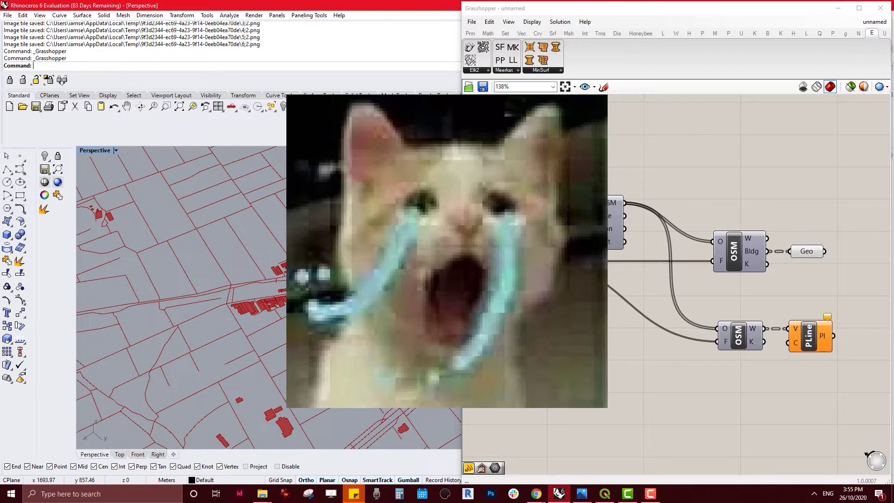
key("ctrl+Right")
key("ctrl+Right")
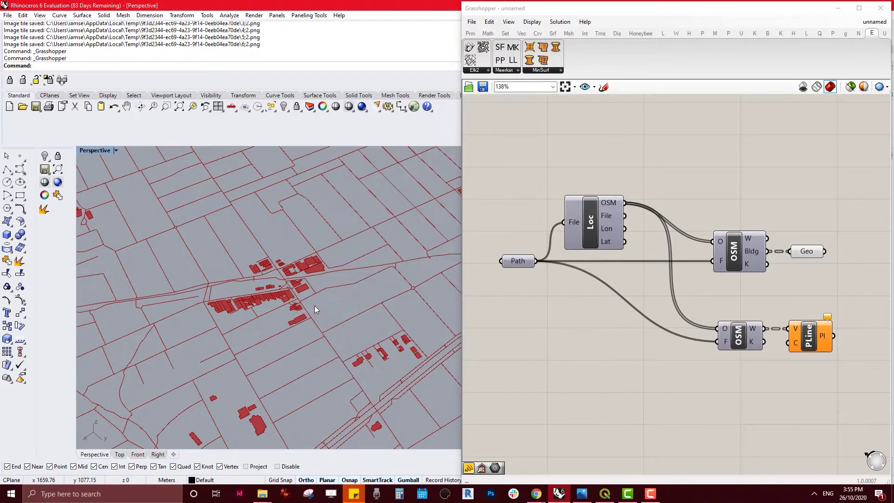
scroll(315, 305, "down", 3)
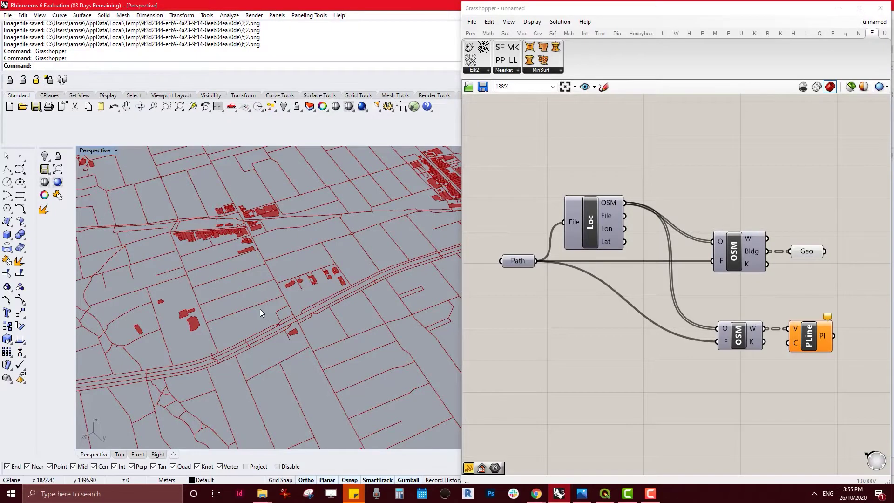
scroll(260, 309, "down", 3)
scroll(238, 286, "up", 5)
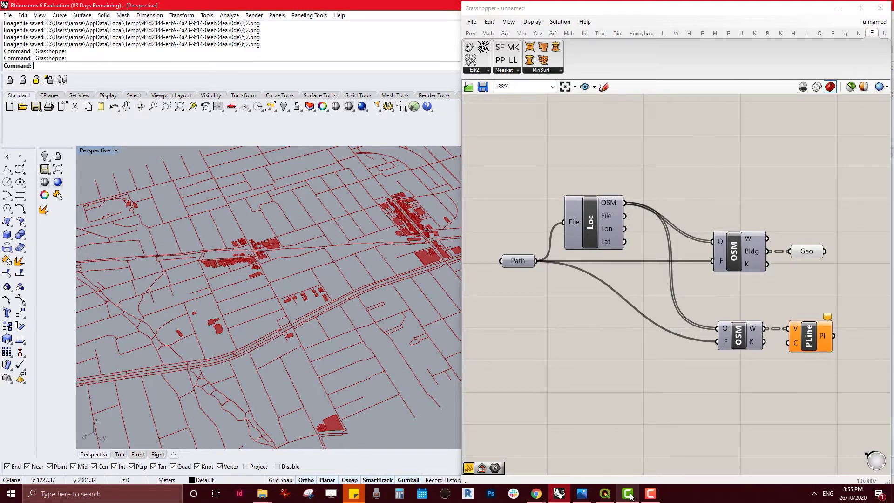
Search AURIN datasets for 'BUILDING FOOTPRINT' and choose the Flood Mapping Building Footprints dataset.
left_click(537, 493)
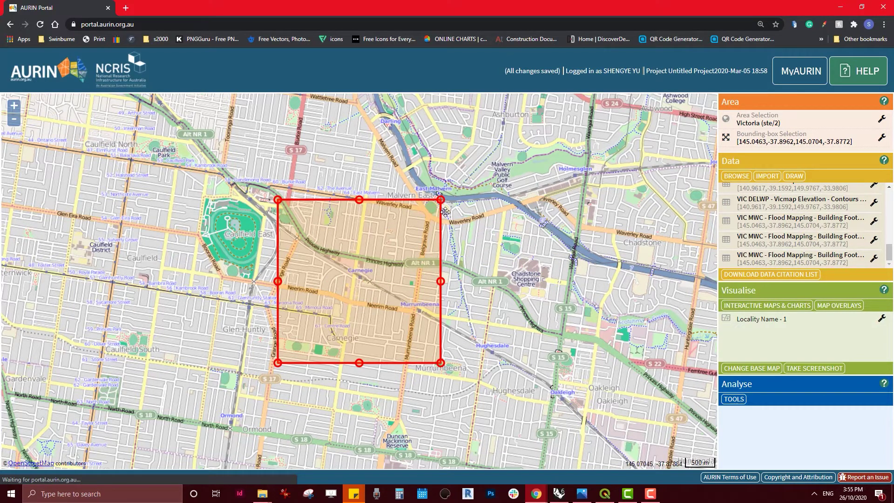
left_click(737, 177)
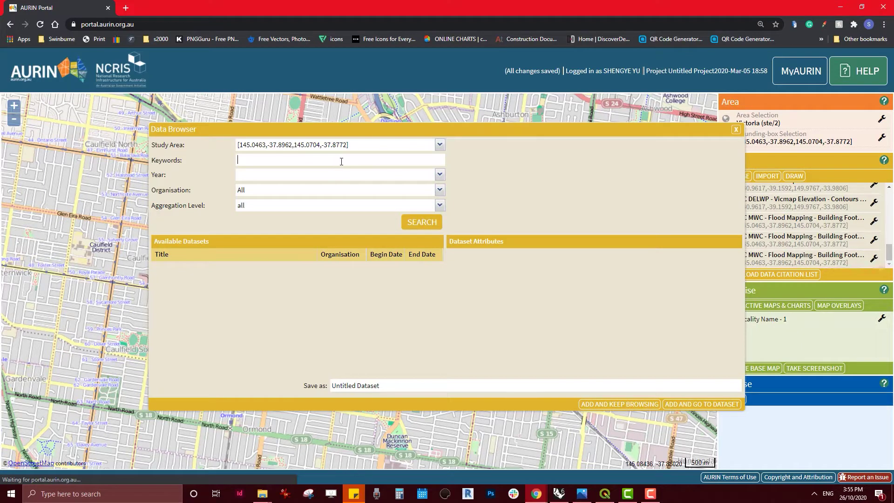
type("BUI")
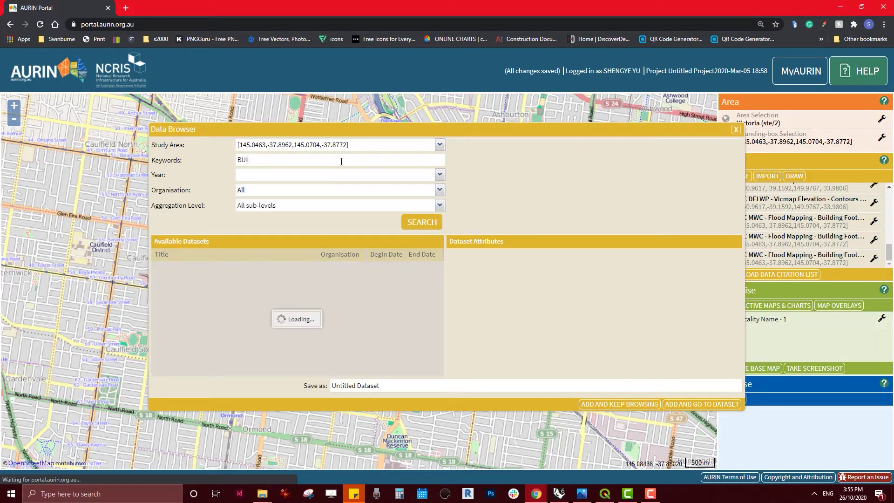
type("LDING FOOTPRINT")
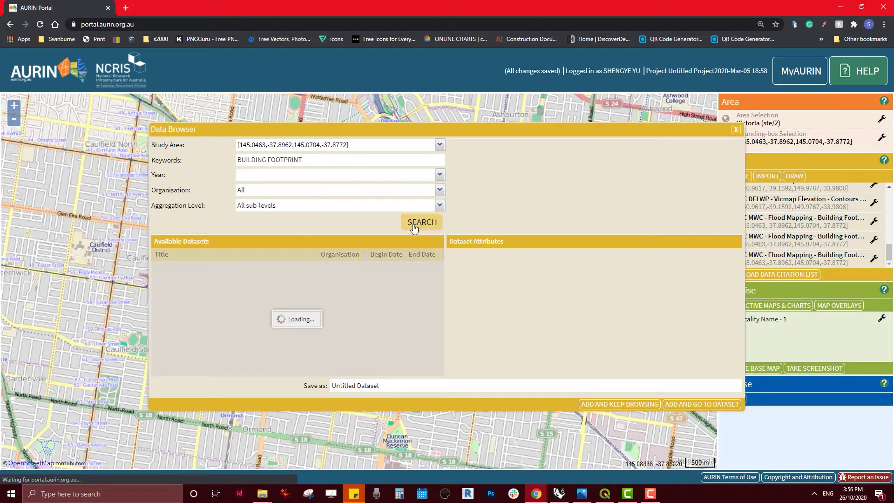
left_click(416, 223)
left_click(184, 328)
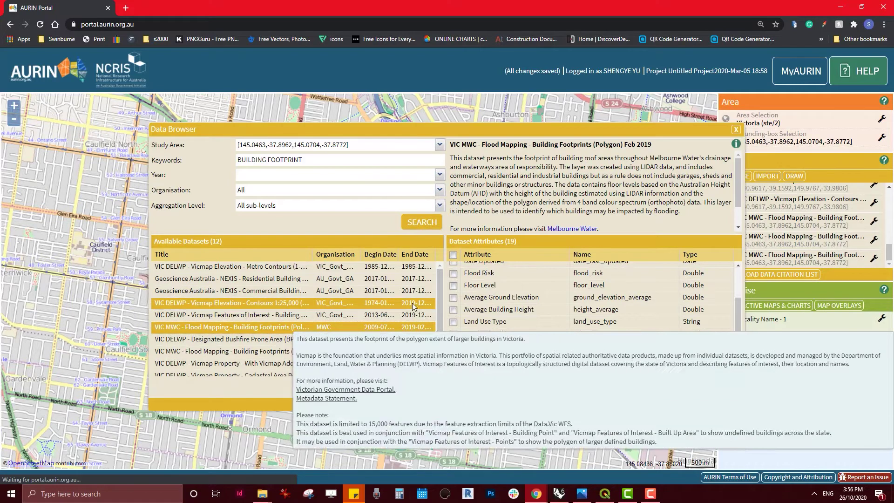
Review the dataset's attributes and tick Average Building Height.
scroll(512, 326, "down", 2)
left_click(462, 371)
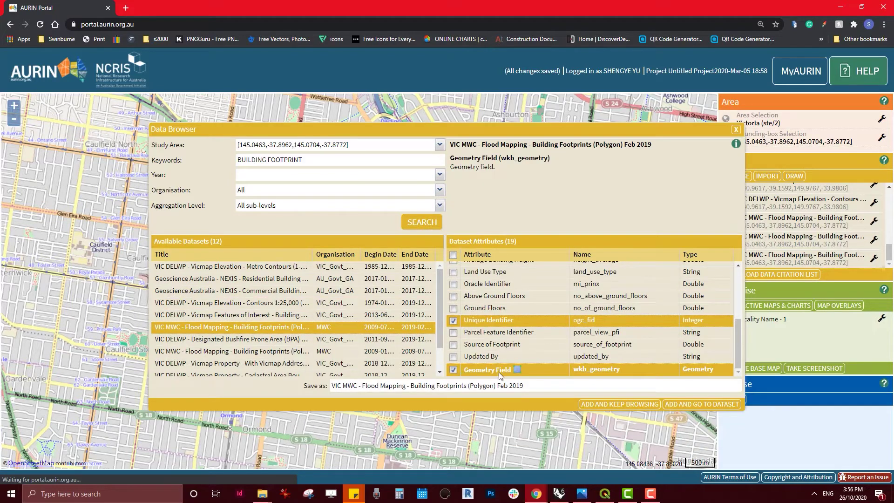
left_click_drag(738, 367, 739, 346)
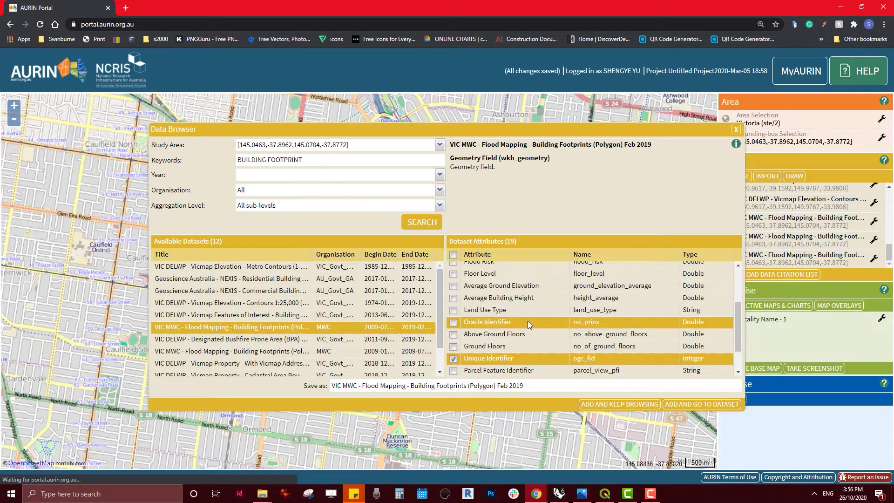
left_click(454, 298)
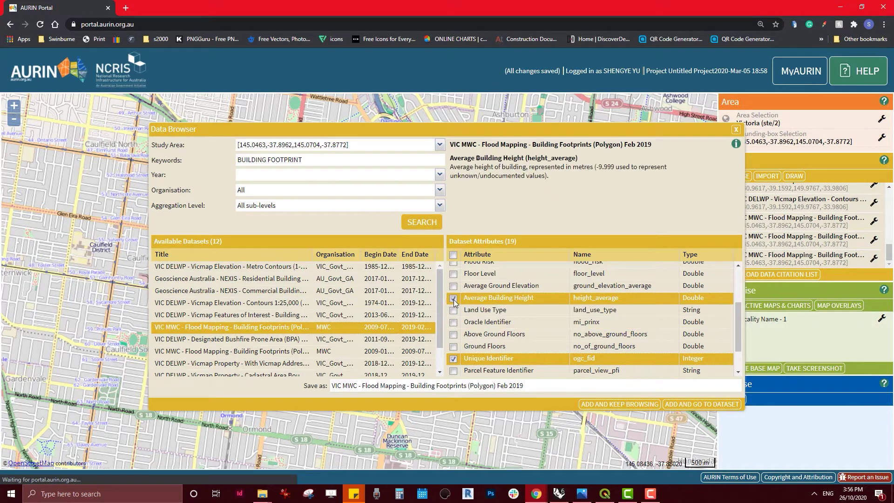
scroll(480, 279, "down", 1)
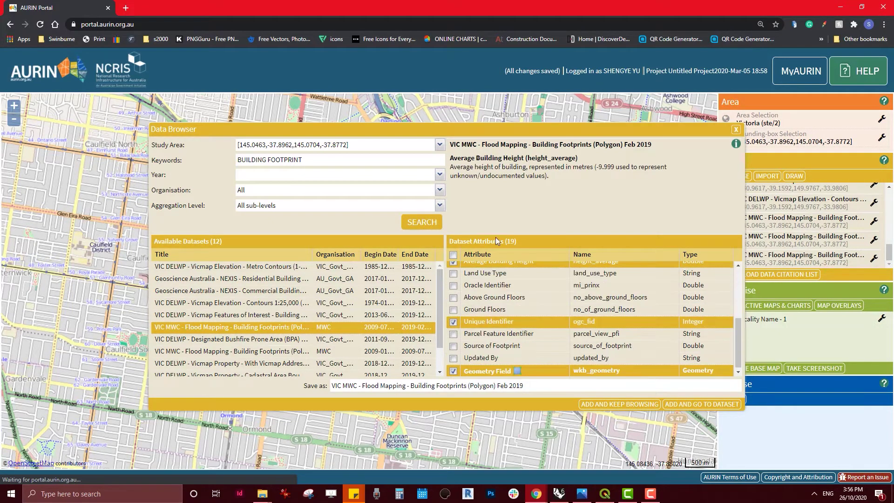
Load all 6138 footprint records into the table, browse a few rows, and download as SHP.
left_click(689, 405)
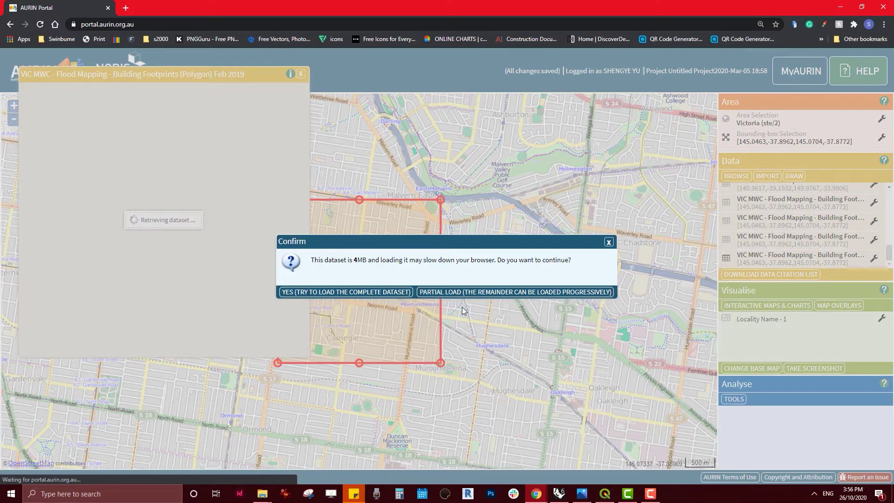
left_click(343, 292)
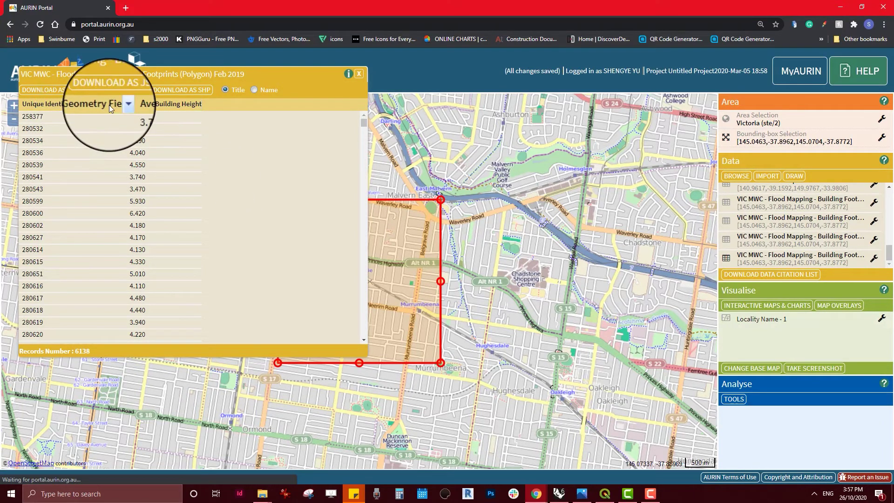
left_click(145, 123)
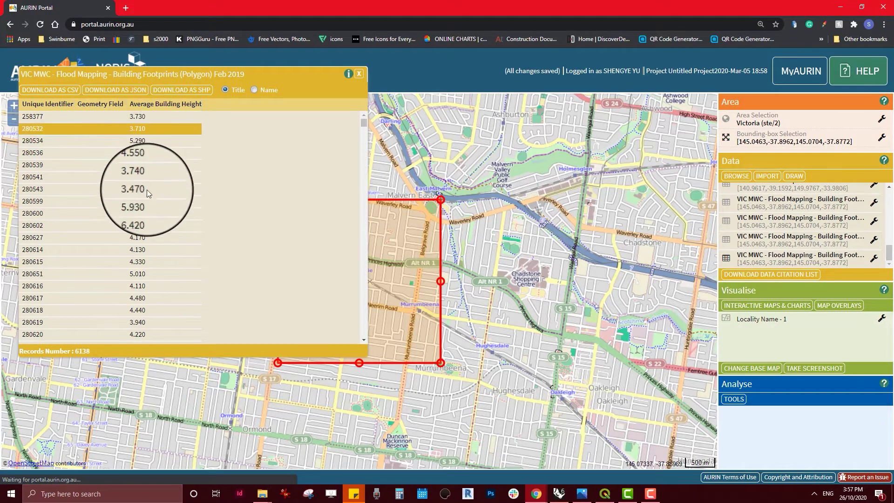
left_click(134, 146)
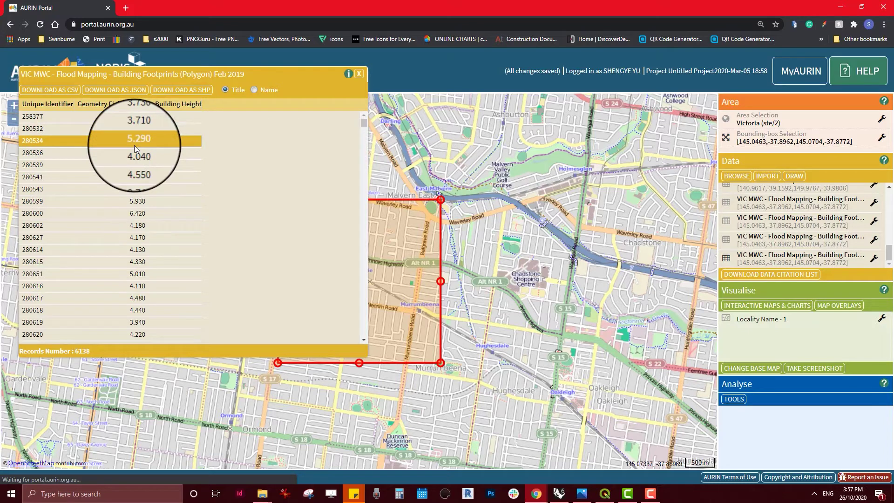
left_click(85, 116)
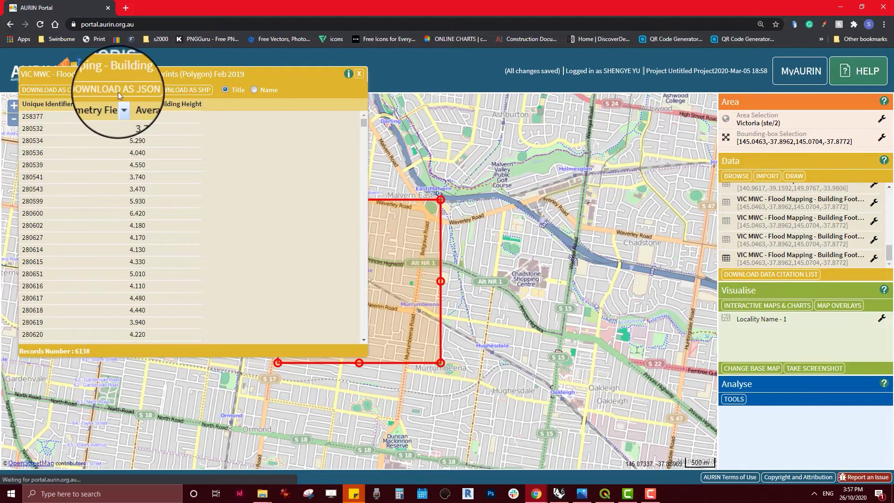
left_click(188, 91)
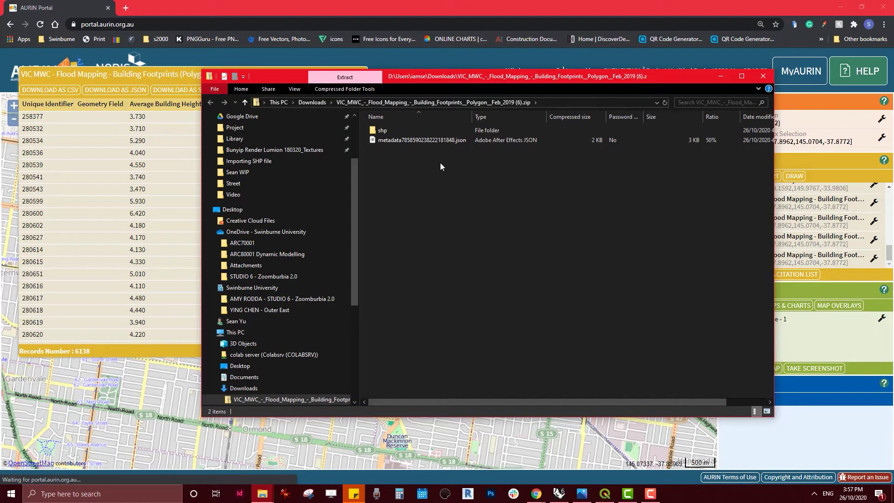
Select the archive's items, then bring up and reposition the extracted shp folder window.
left_click_drag(441, 163, 249, 161)
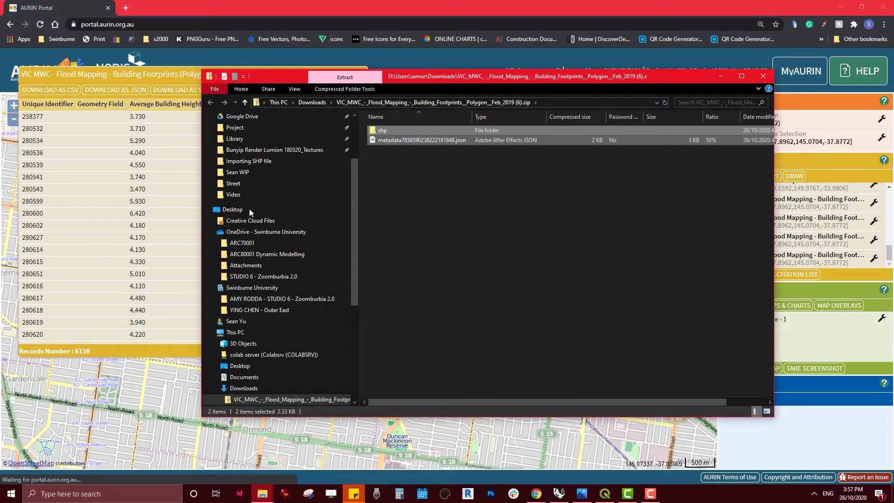
left_click_drag(251, 212, 444, 192)
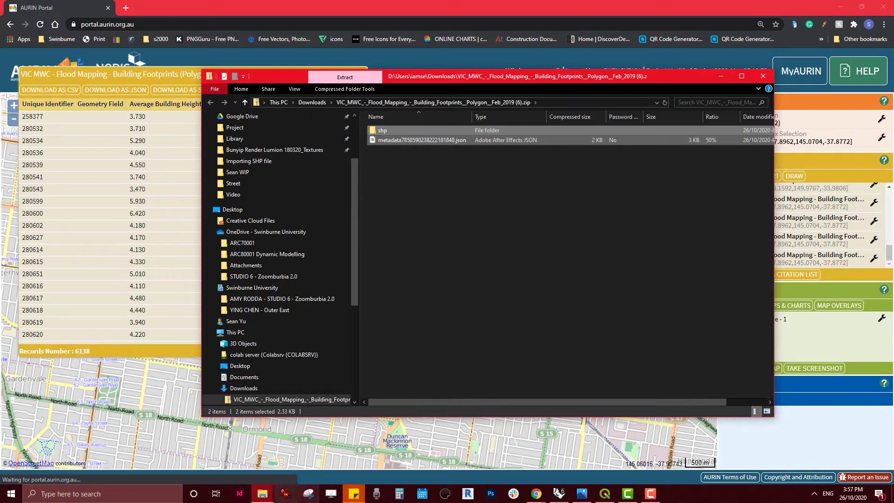
mouse_move(262, 493)
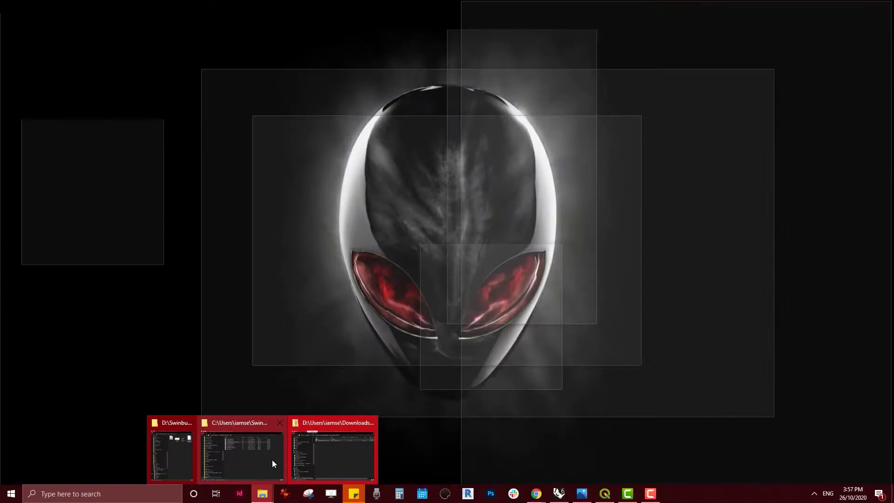
left_click(272, 460)
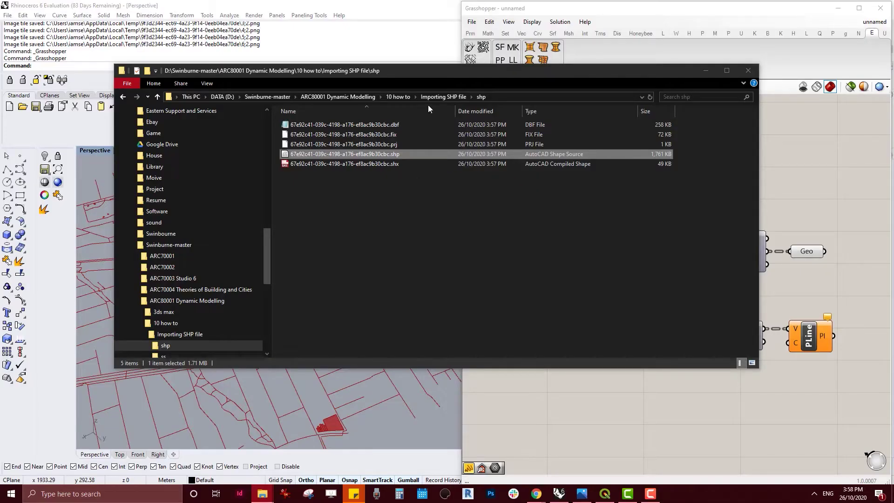
left_click_drag(445, 67, 477, 42)
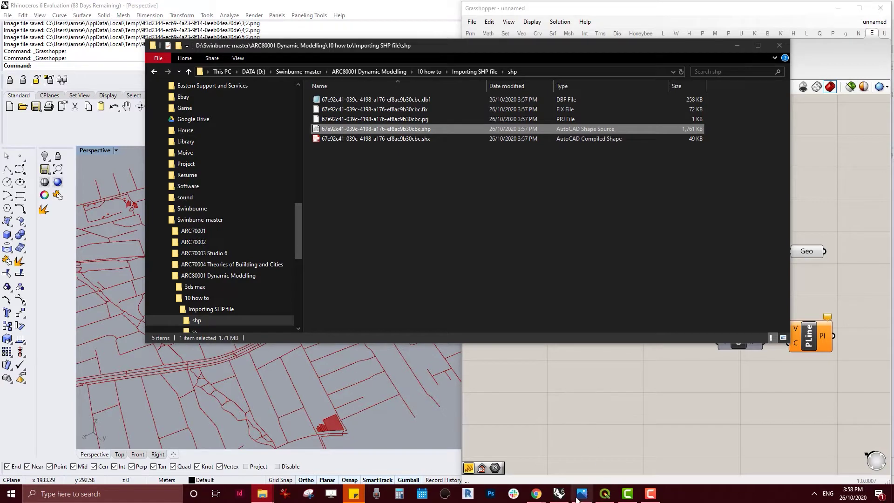
Load the Victoria project past the unavailable-layers warning, view Melbourne, and bring the shp folder forward.
left_click(605, 494)
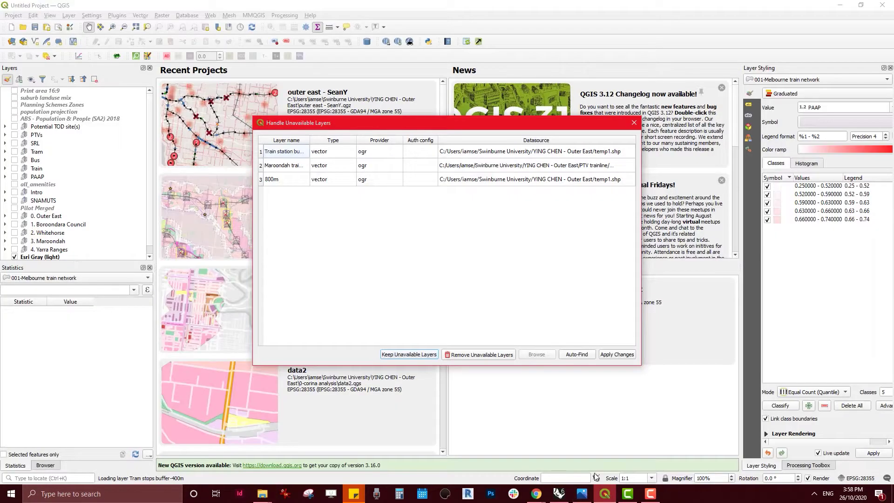
left_click(611, 356)
left_click_drag(435, 322, 483, 263)
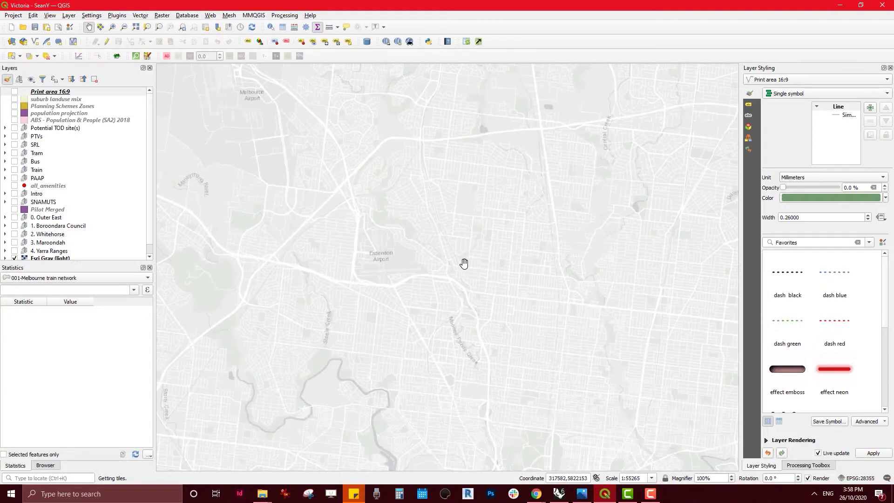
scroll(464, 264, "down", 4)
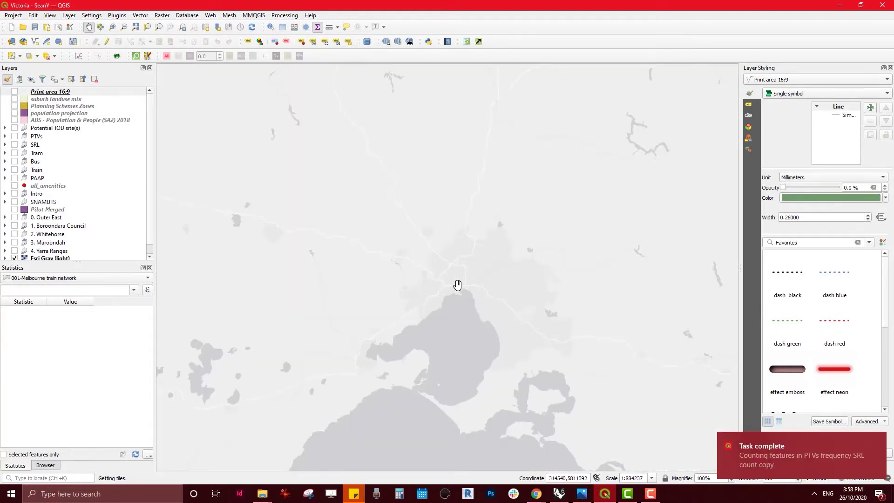
scroll(466, 298, "up", 5)
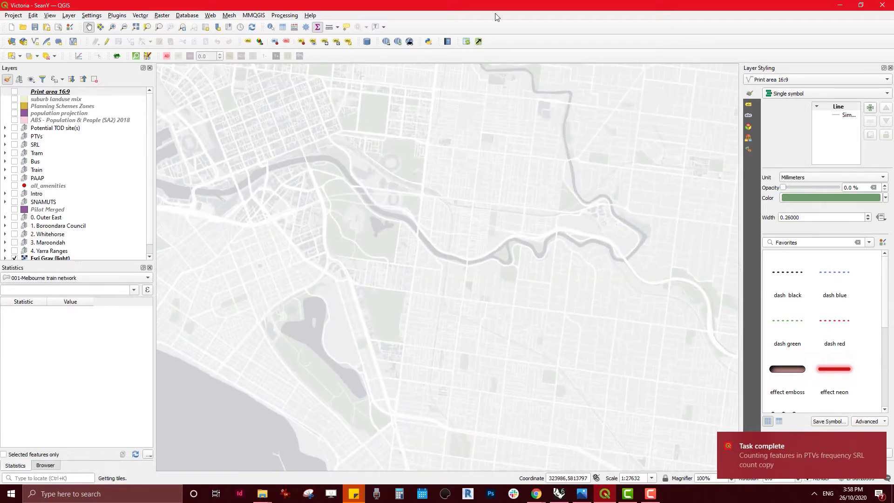
double_click(499, 5)
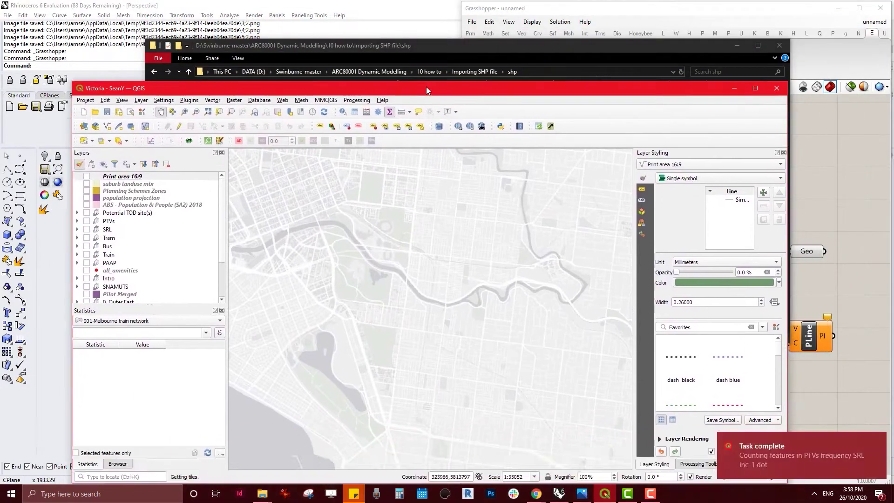
left_click_drag(440, 48, 415, 40)
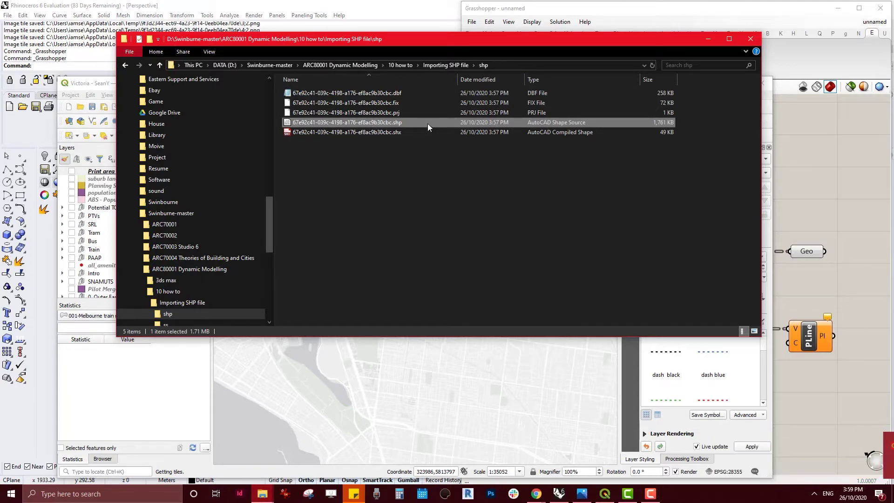
Drop the footprint .shp onto the QGIS map and zoom to frame all the green footprints.
left_click_drag(427, 123, 370, 238)
scroll(413, 285, "down", 2)
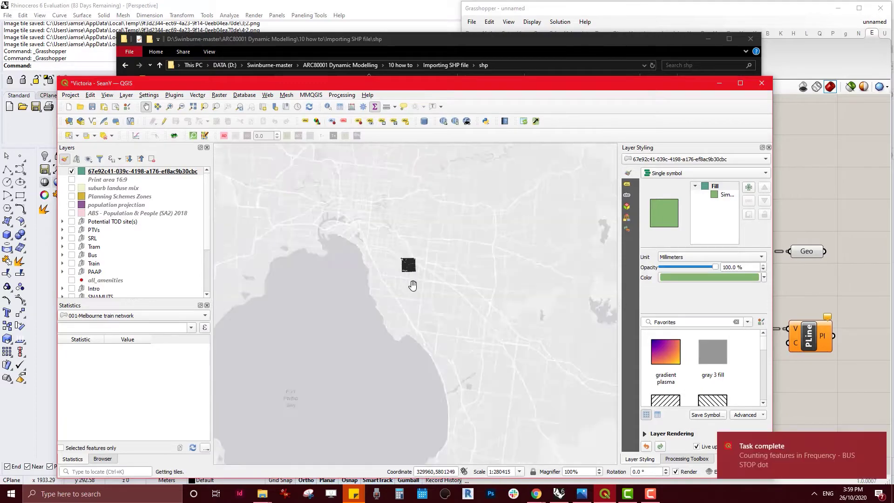
scroll(371, 214, "up", 2)
scroll(286, 309, "up", 1)
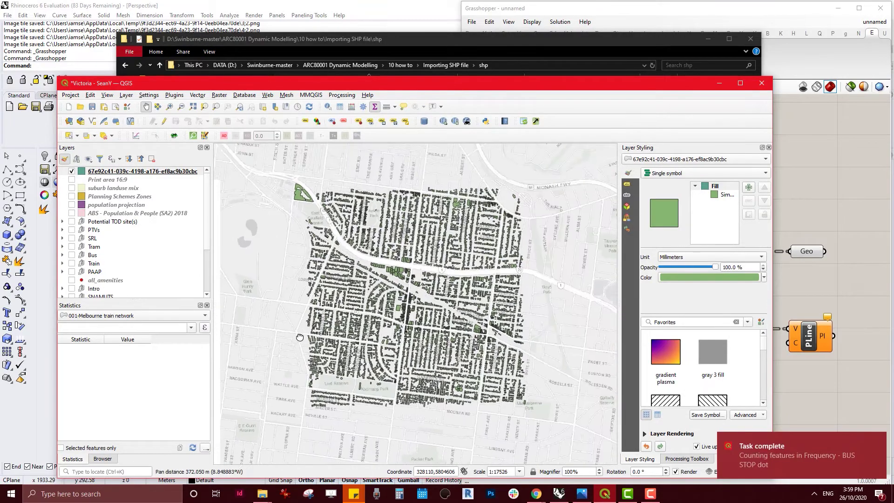
scroll(397, 278, "up", 2)
scroll(398, 278, "down", 1)
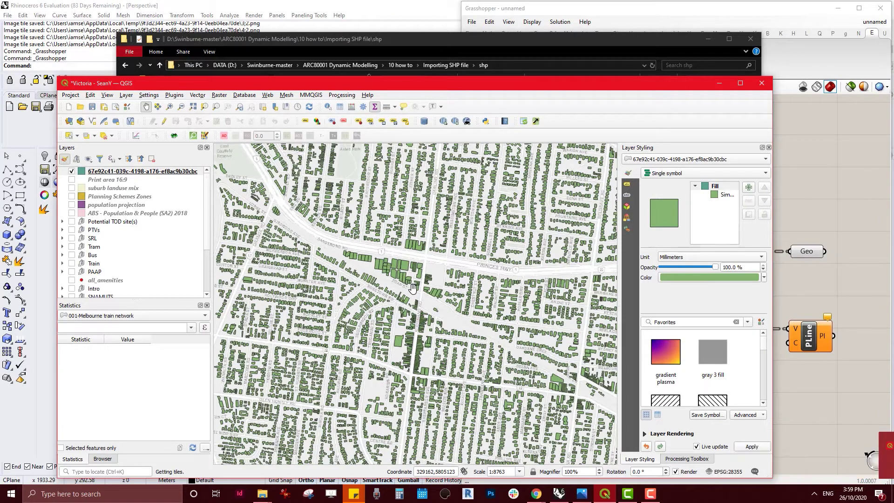
scroll(409, 287, "down", 1)
left_click_drag(410, 286, 391, 262)
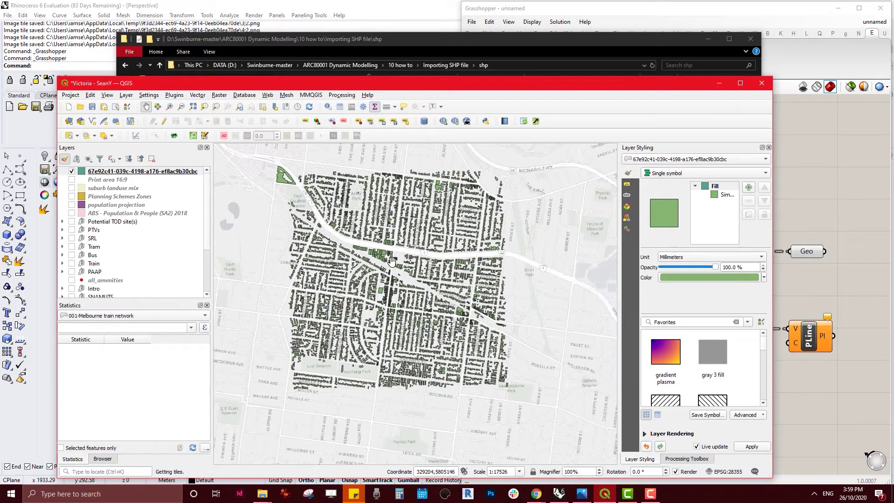
Start saving the footprint layer as a new file with CRS EPSG:28355 GDA94 / MGA zone 55.
left_click(166, 174)
right_click(167, 174)
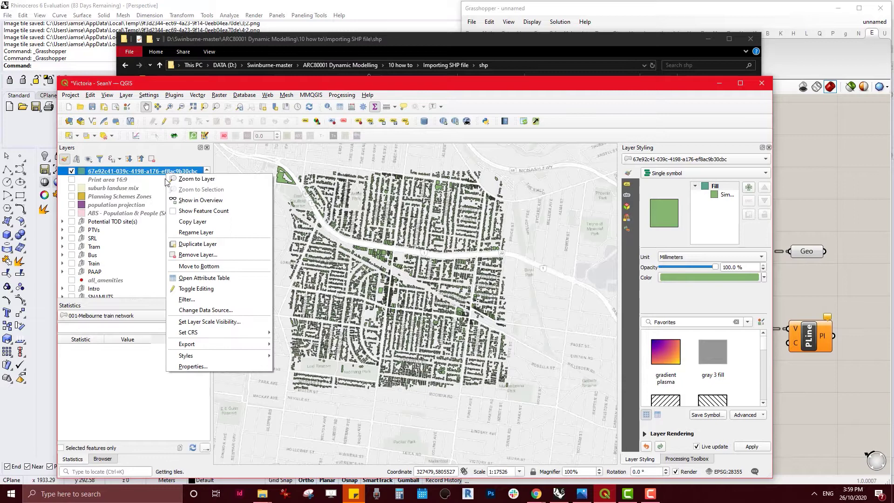
mouse_move(200, 348)
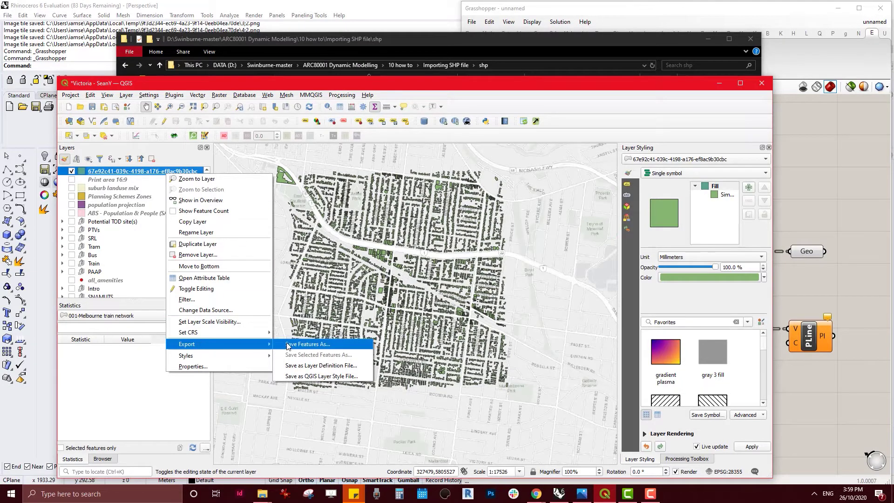
left_click(307, 344)
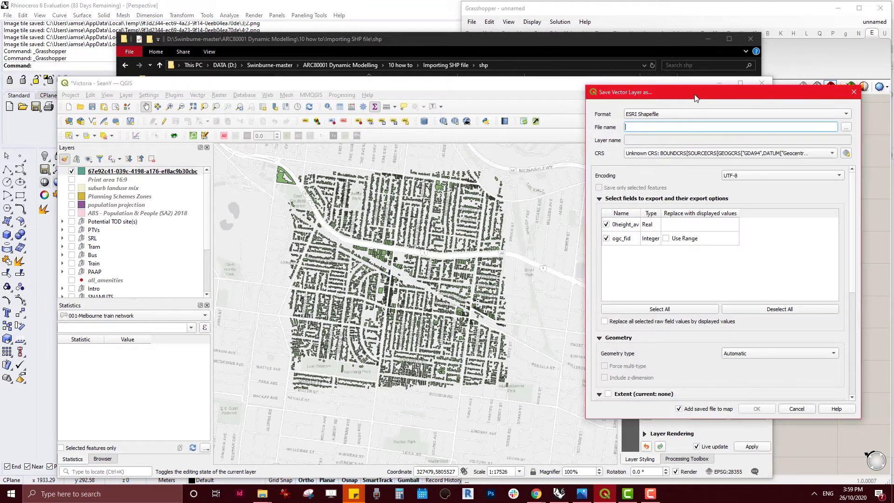
left_click_drag(697, 97, 423, 102)
left_click(453, 160)
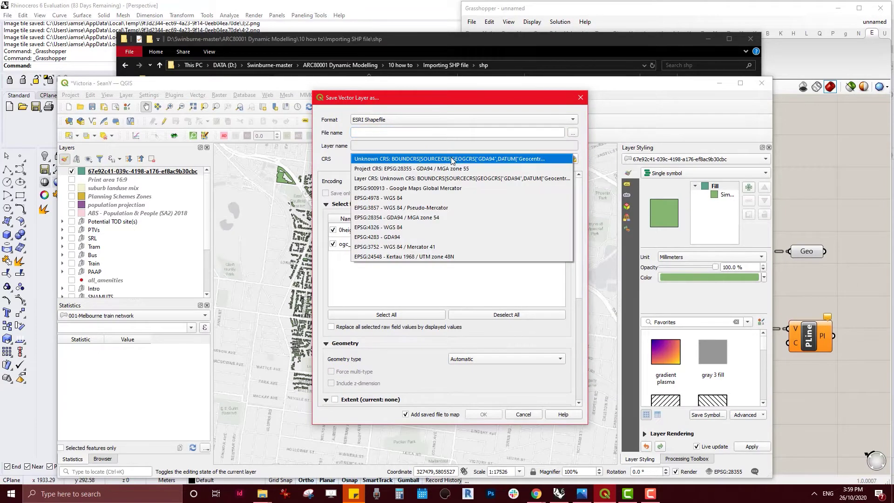
left_click(421, 158)
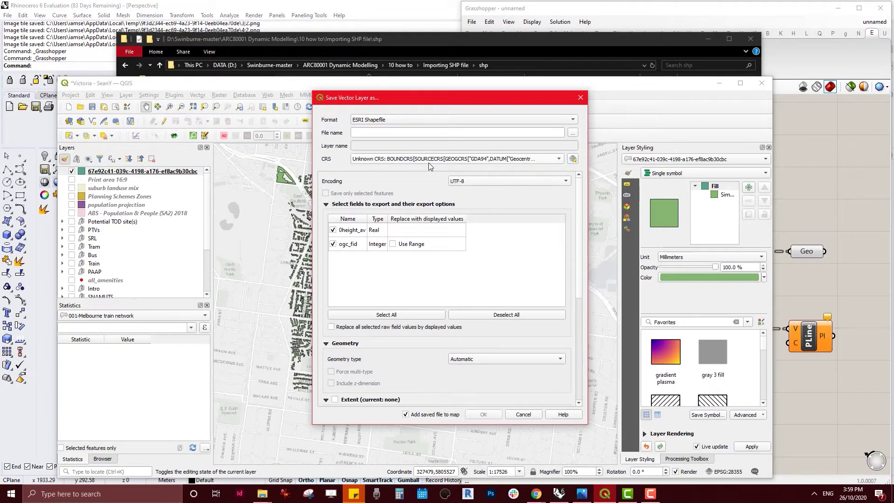
left_click(429, 163)
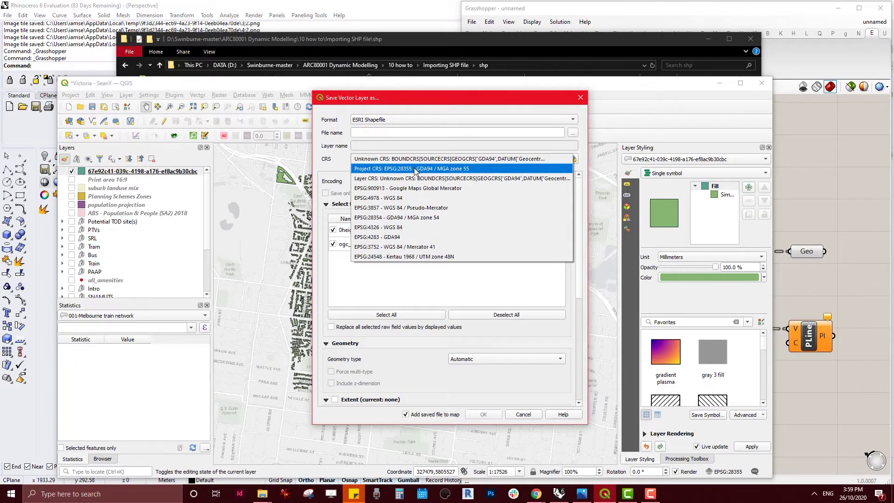
left_click(416, 170)
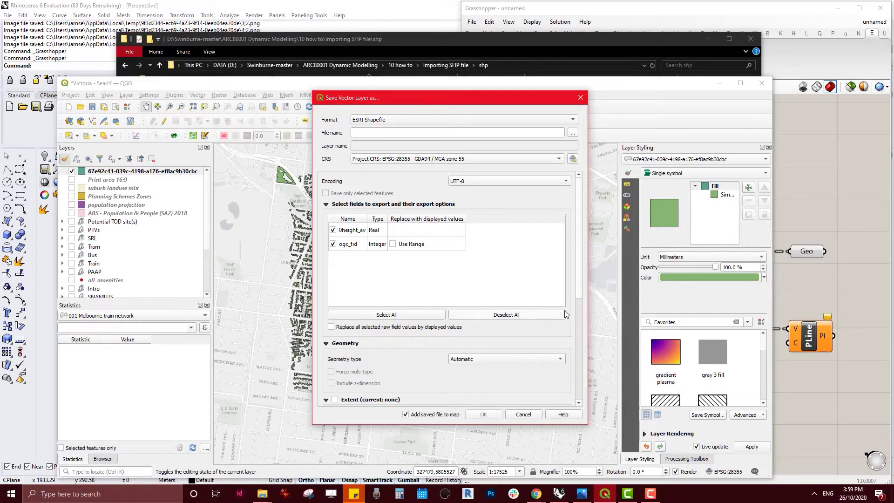
Name the output Carnegie SHP in the shp folder and export the layer.
left_click(573, 133)
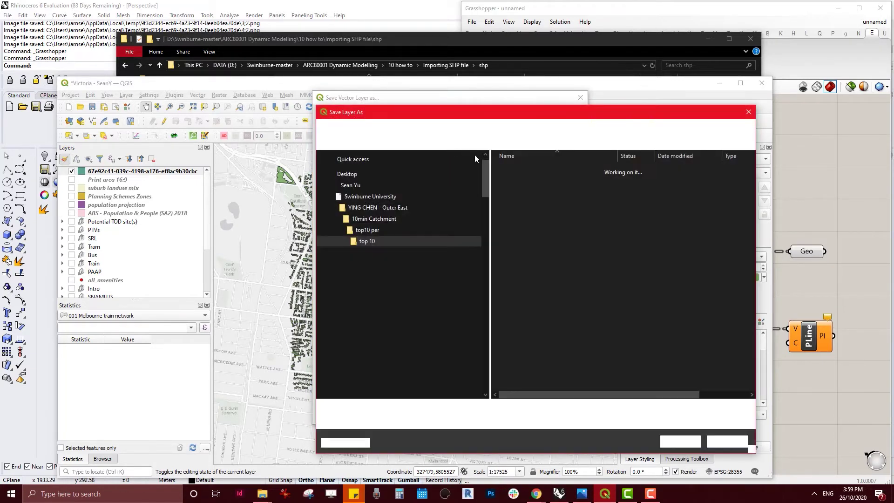
left_click(423, 406)
type("Carnegie SHP")
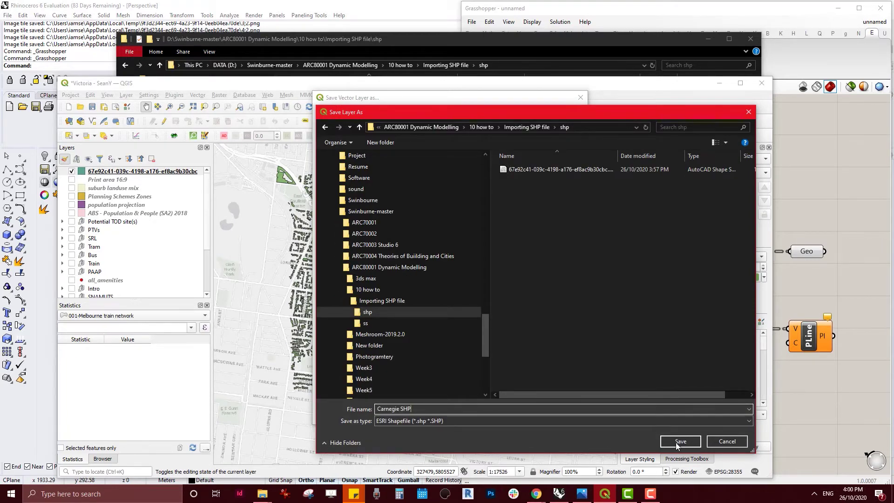
left_click(679, 441)
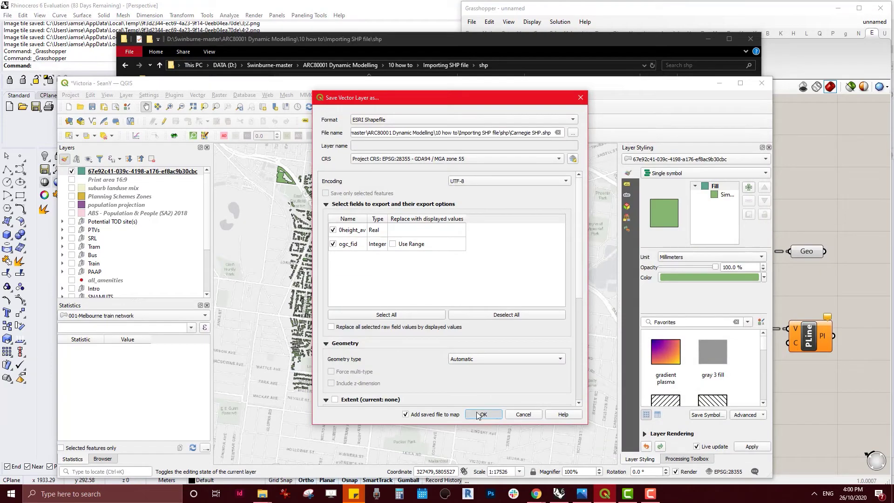
left_click(480, 414)
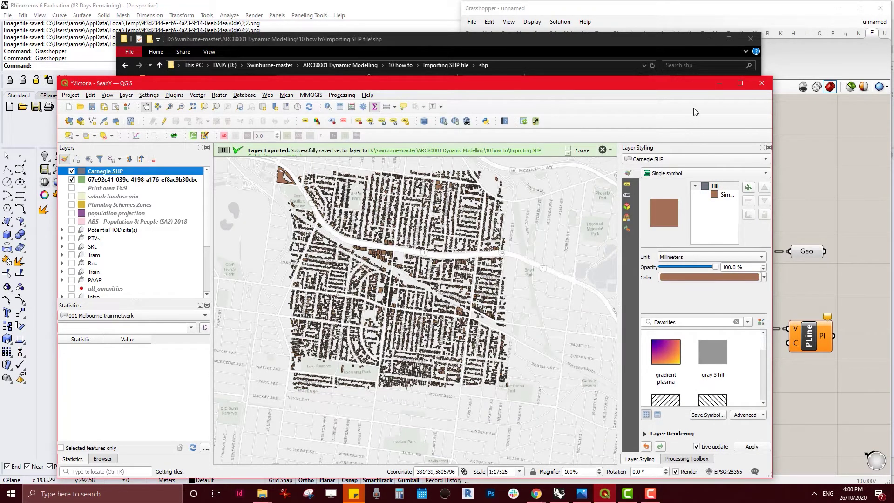
Check that the five Carnegie SHP files now sit in the shp folder.
left_click(720, 82)
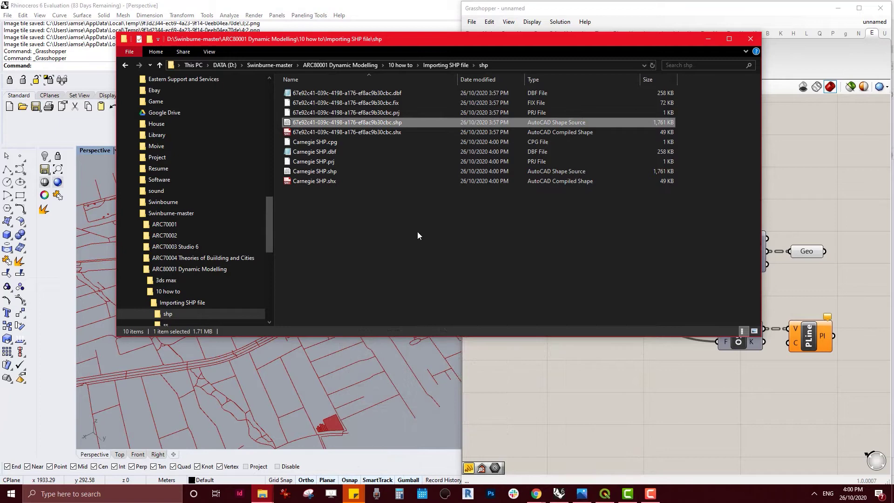
left_click_drag(362, 228, 332, 145)
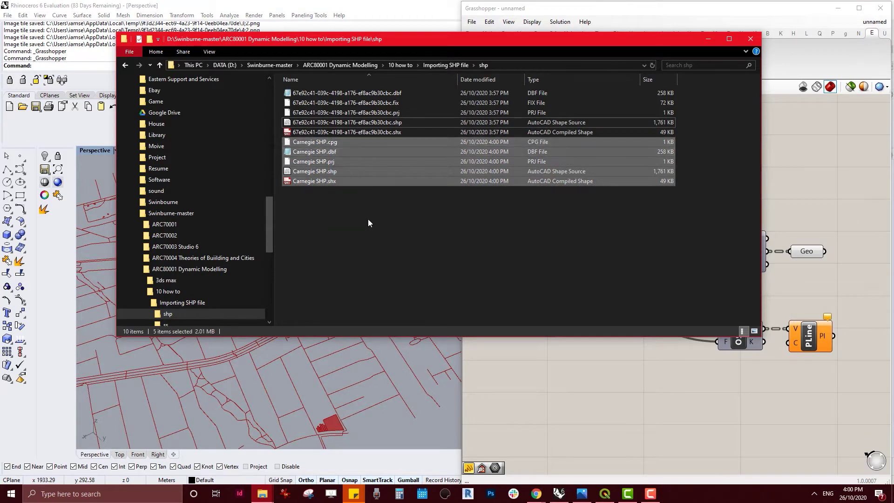
left_click(370, 223)
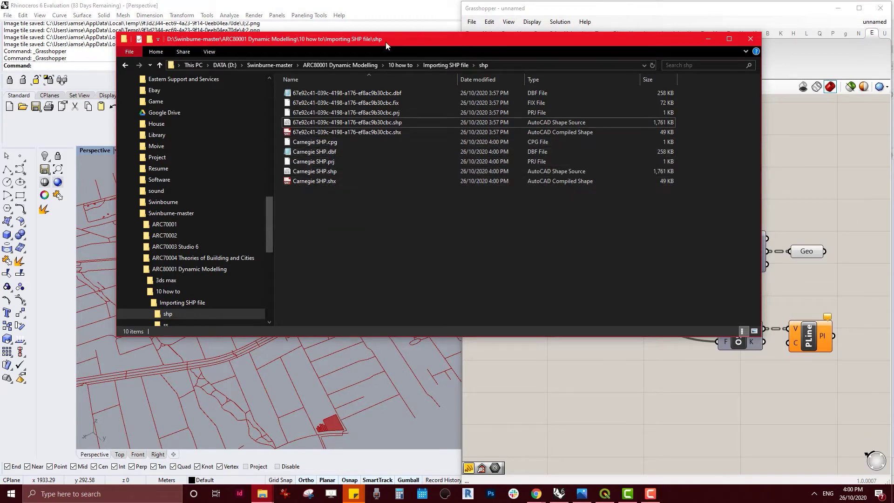
left_click_drag(386, 45, 324, 92)
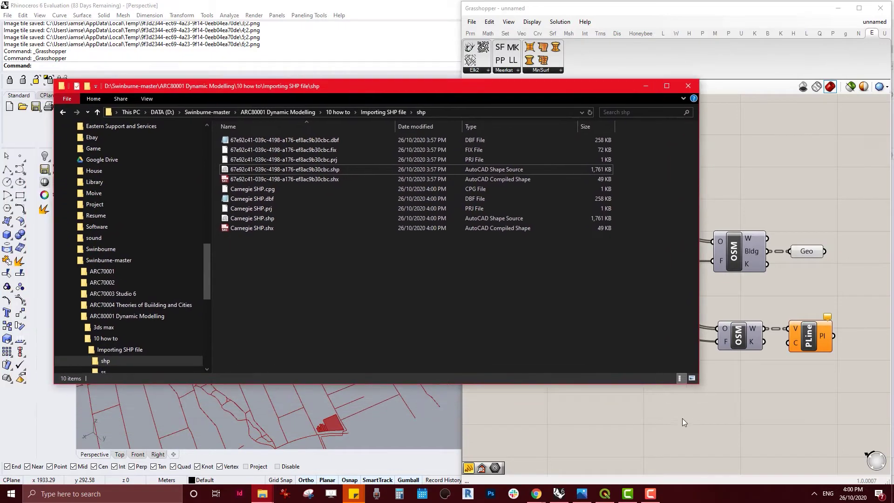
Search 'read shp' on the Grasshopper canvas and place the Import SHP component.
left_click(682, 418)
scroll(619, 373, "down", 3)
scroll(566, 272, "up", 2)
right_click_drag(566, 272, 606, 258)
double_click(619, 284)
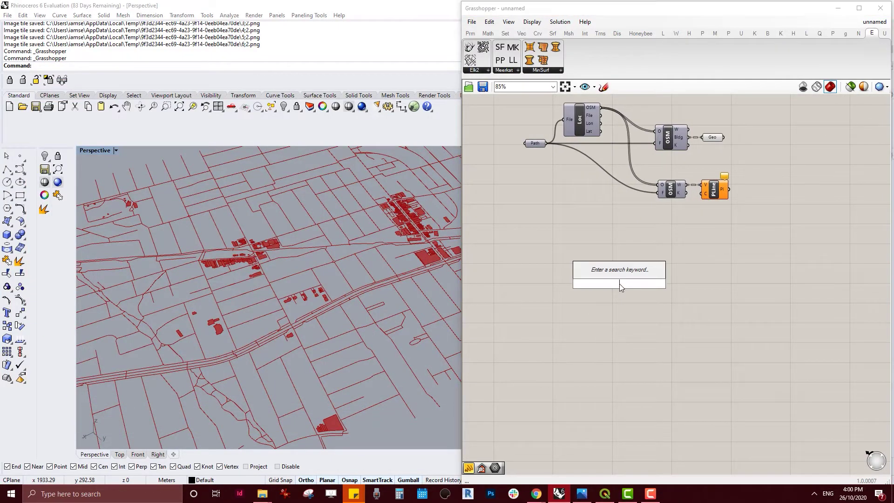
type("re")
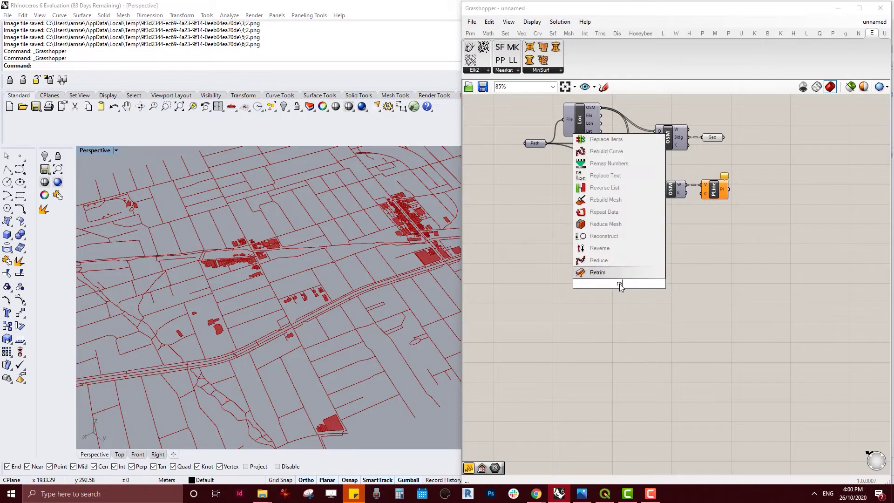
type("ad")
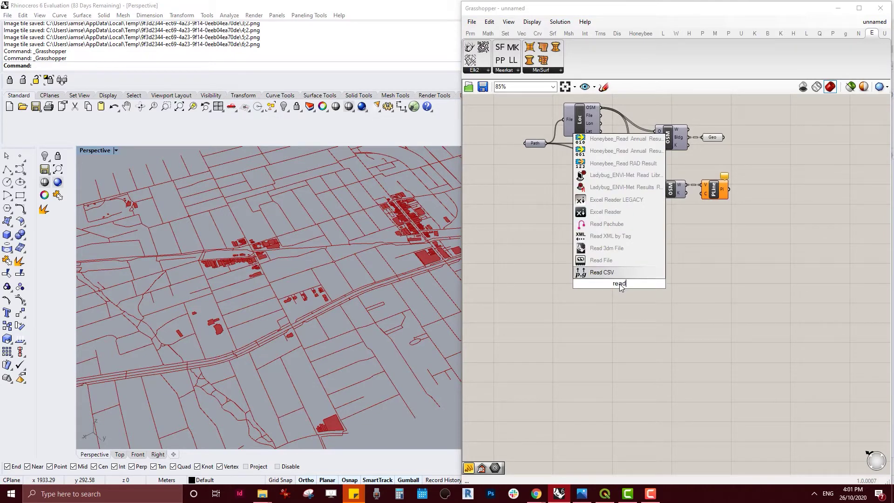
type(" sho")
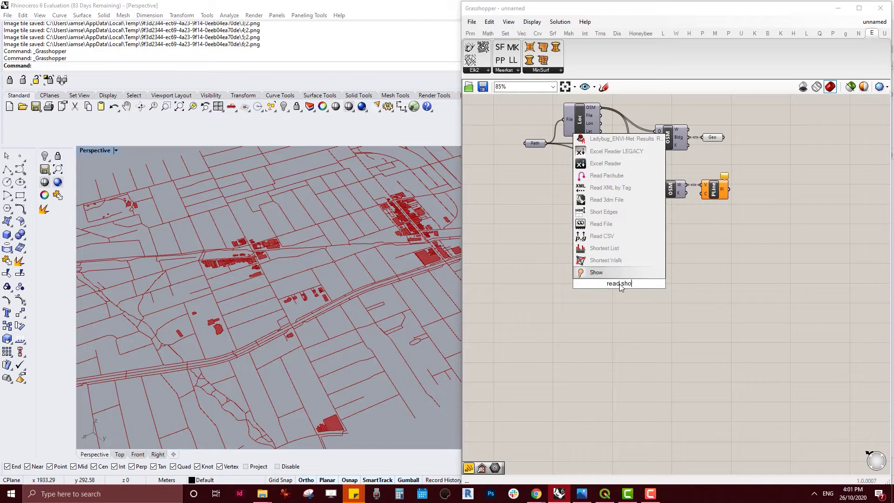
key("BackSpace")
type("p")
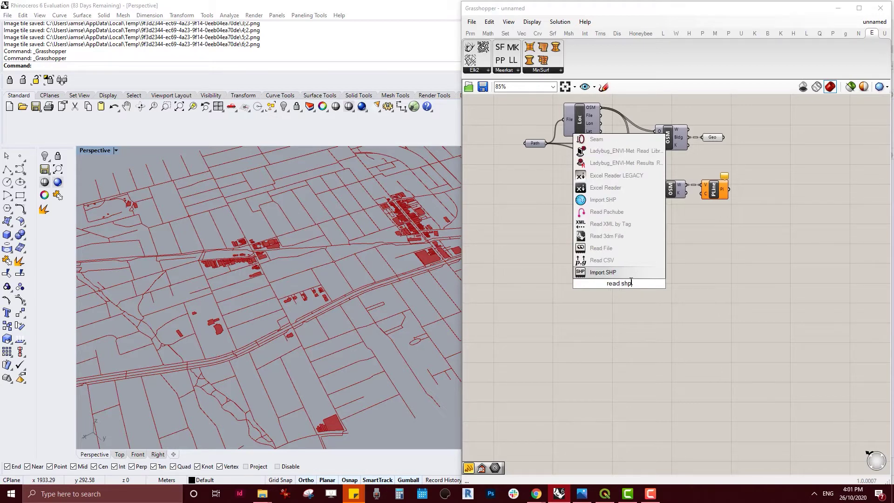
key("Return")
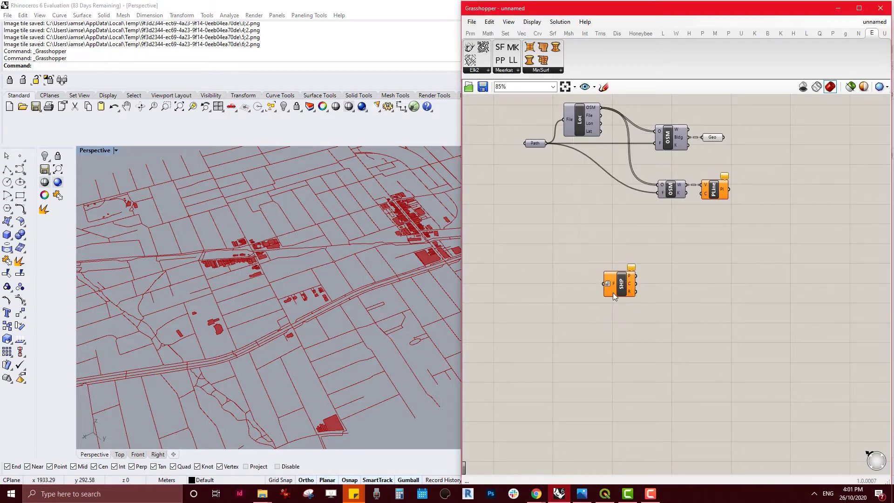
left_click_drag(613, 293, 581, 317)
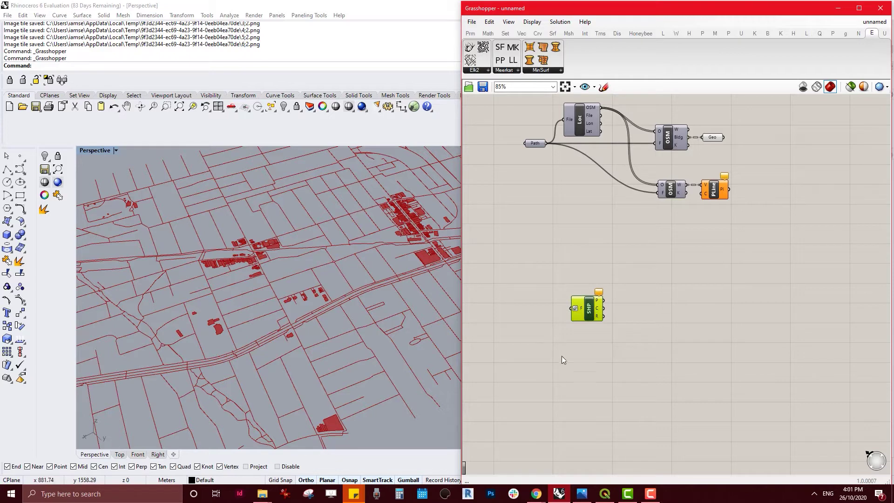
scroll(526, 322, "up", 4)
left_click(531, 309)
Add a File Path parameter set to Carnegie SHP.shp from the shp folder.
double_click(530, 309)
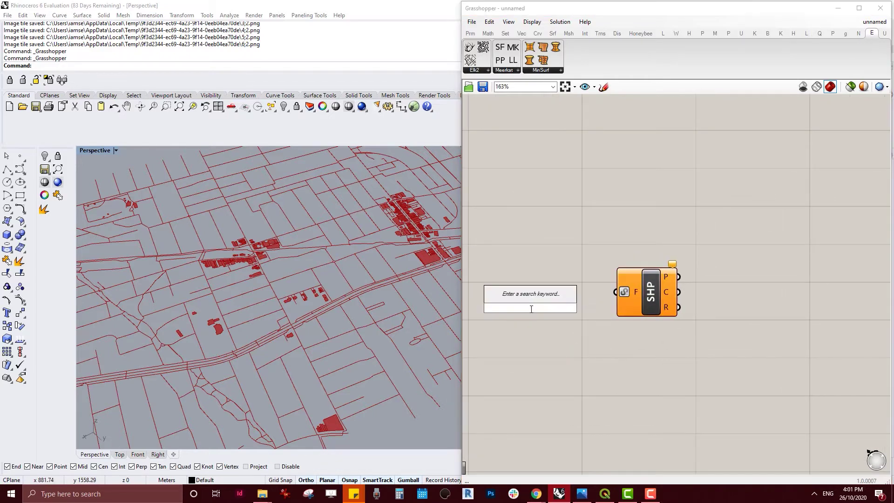
type("file")
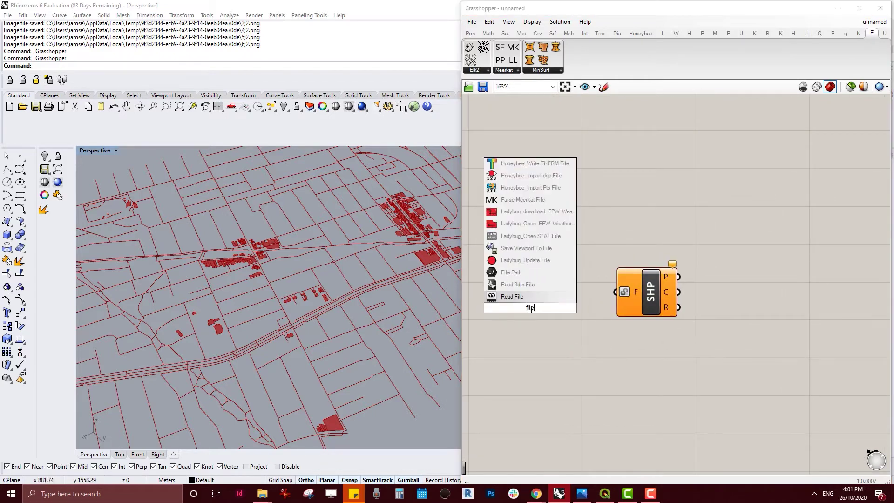
left_click(519, 274)
right_click_drag(543, 281, 539, 283)
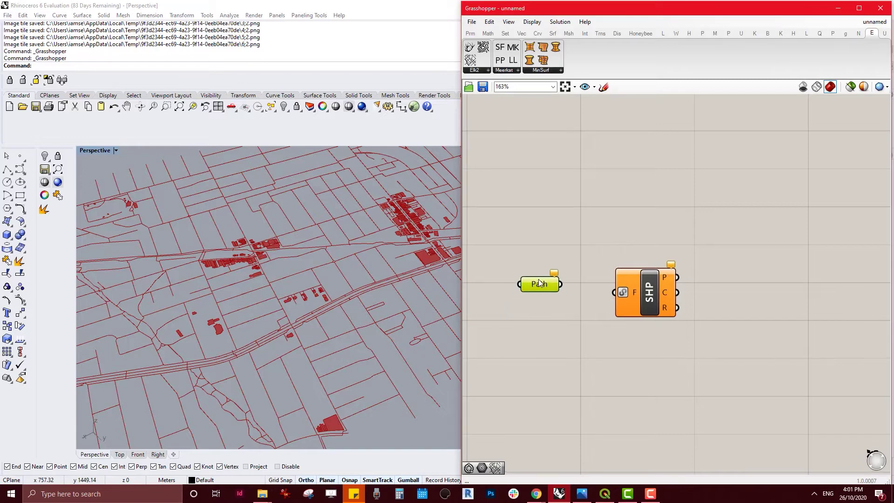
right_click(540, 284)
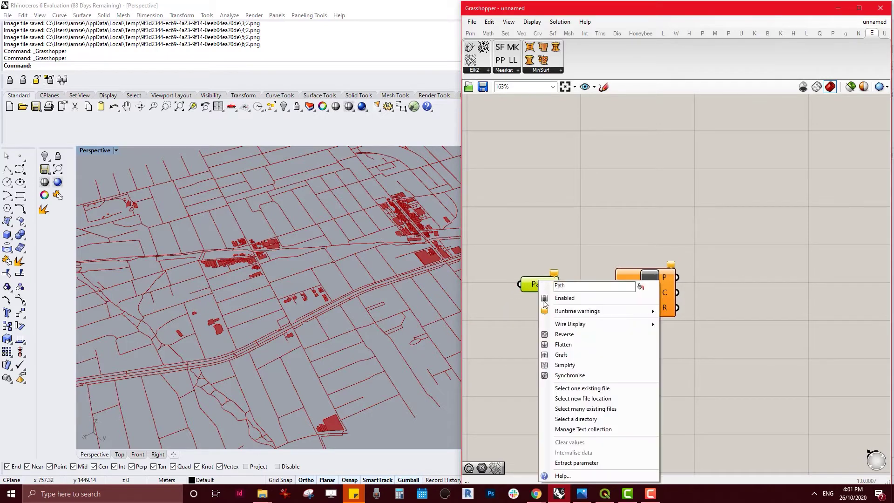
left_click(578, 387)
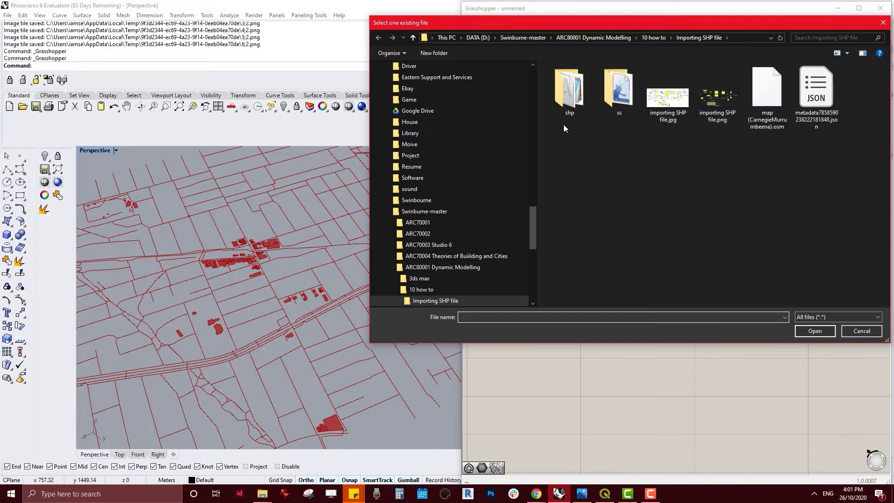
double_click(567, 112)
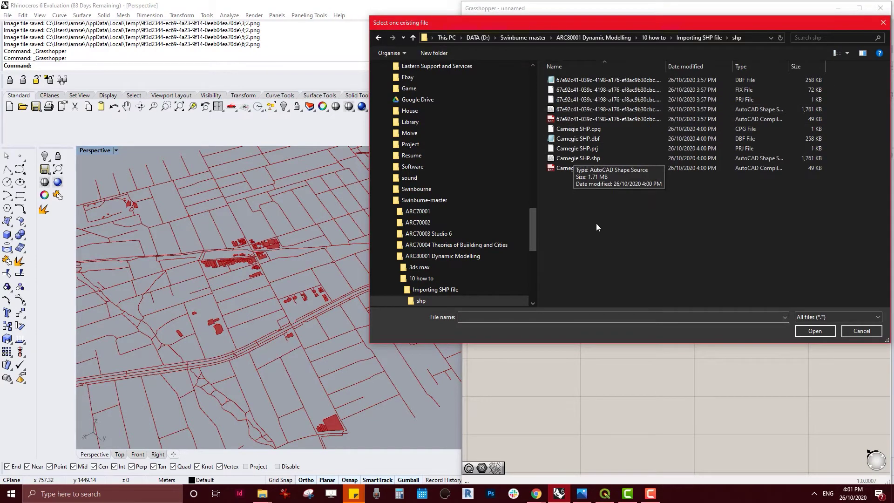
double_click(578, 158)
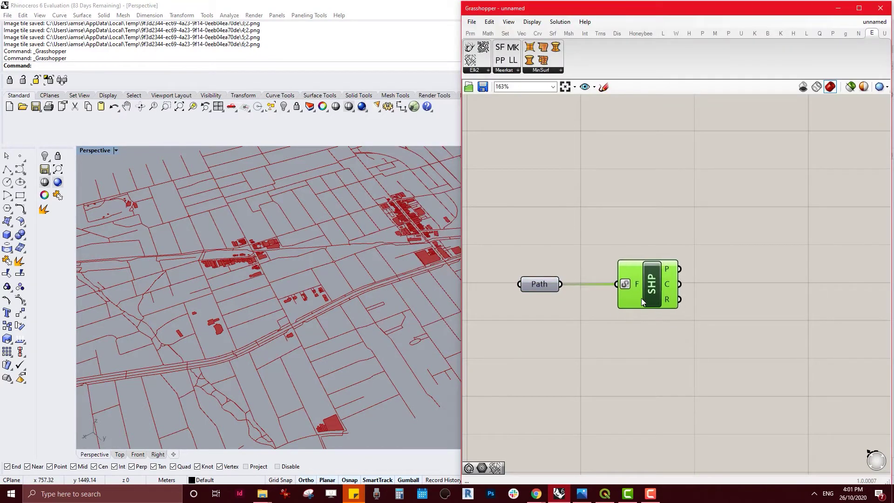
left_click(678, 359)
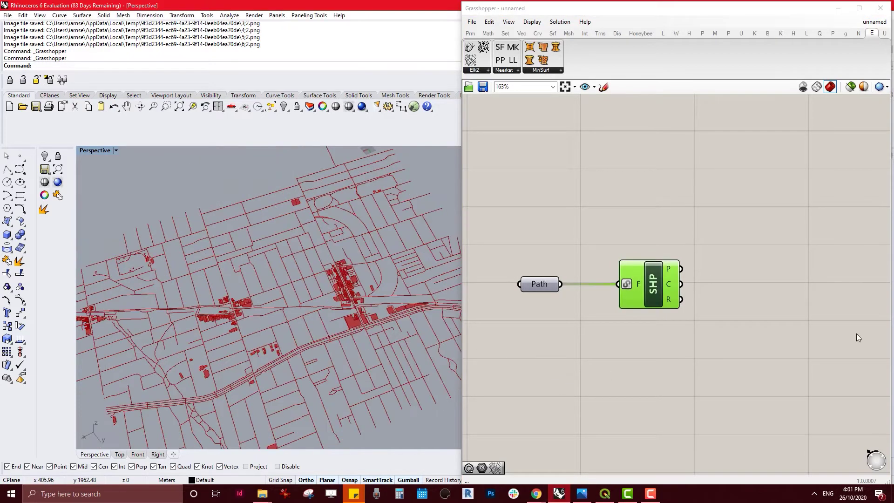
Place a Geo parameter and wire the SHP component's C output into it.
left_click(710, 288)
double_click(711, 285)
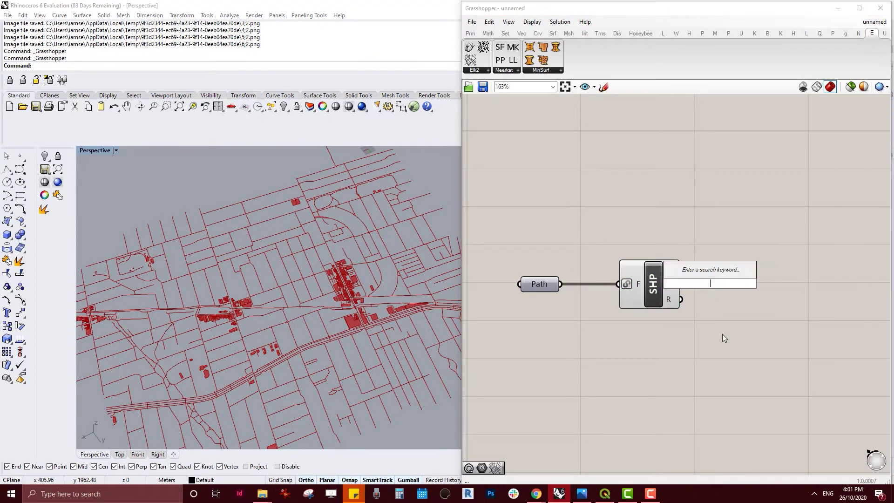
left_click(654, 299)
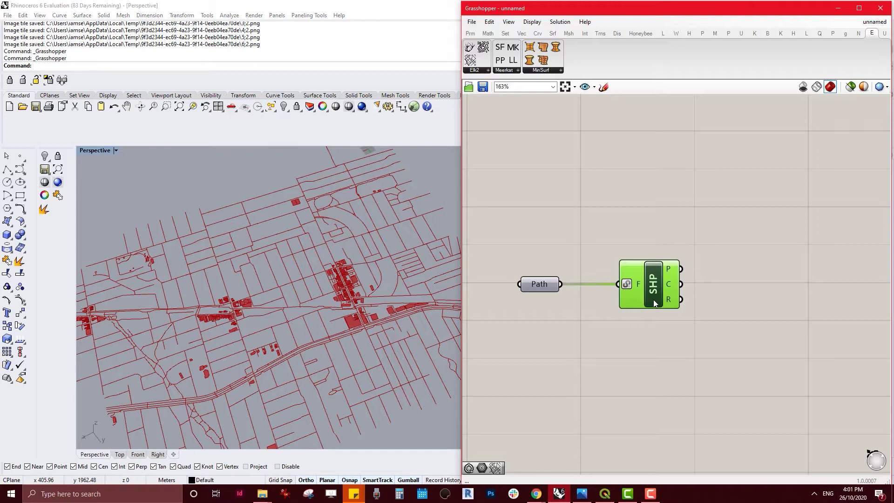
left_click(764, 291)
double_click(765, 292)
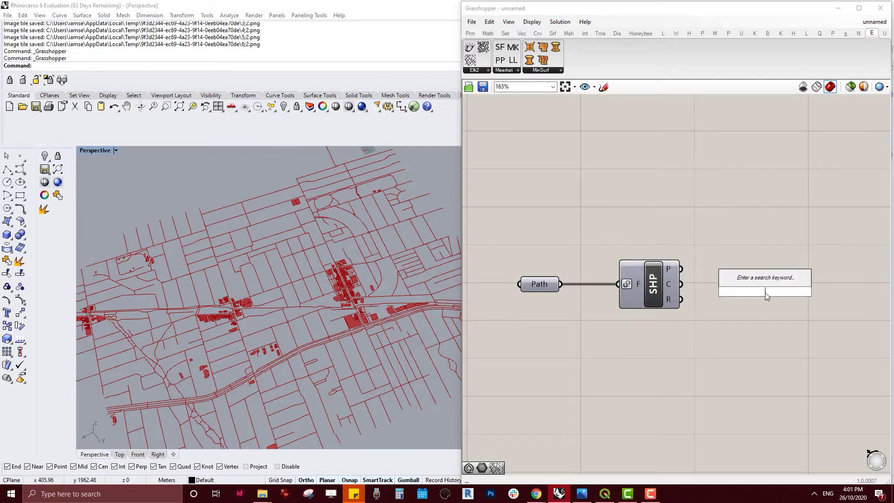
type("geo")
key("Return")
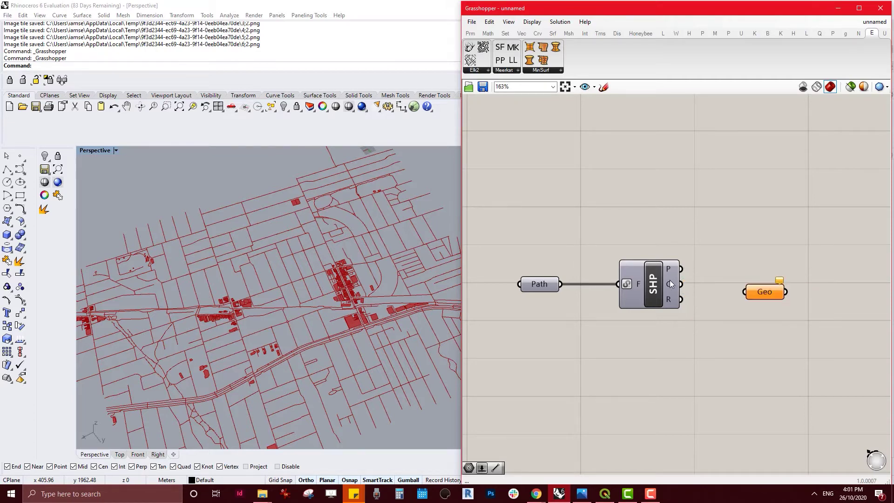
left_click_drag(681, 286, 745, 292)
right_click_drag(759, 249, 657, 267)
left_click_drag(683, 307, 681, 301)
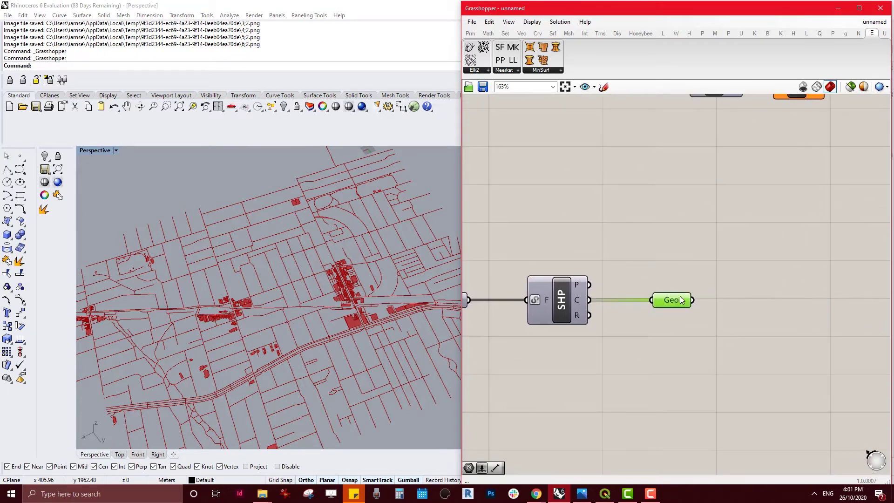
Bake the curves to the Default layer as a group, baking invalid objects without asking.
right_click(679, 301)
left_click(628, 351)
left_click(672, 302)
right_click(672, 302)
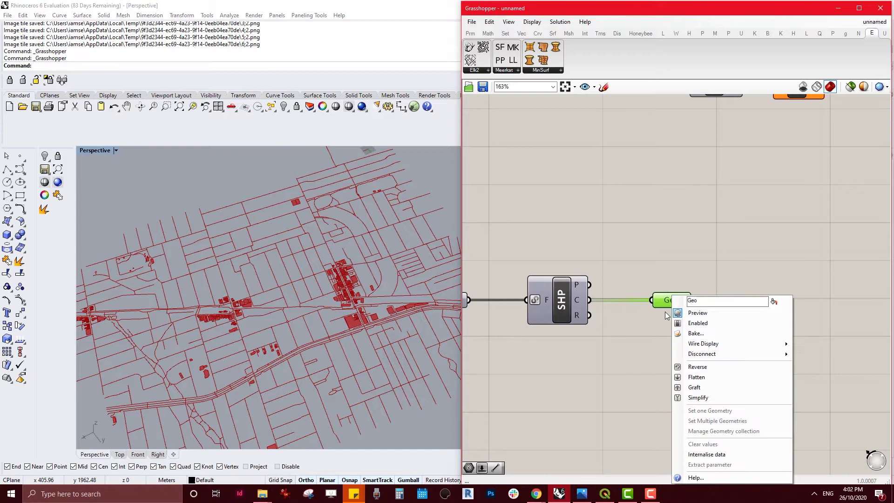
left_click(701, 334)
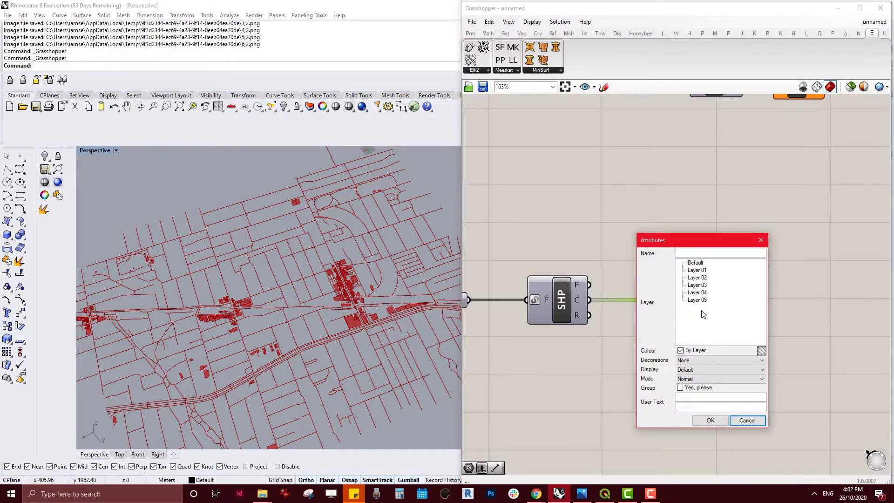
left_click(696, 266)
left_click(681, 388)
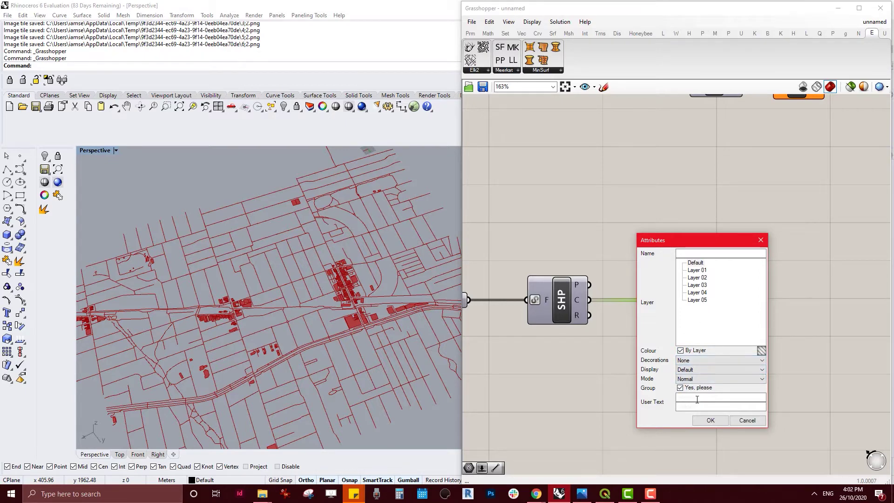
left_click(711, 420)
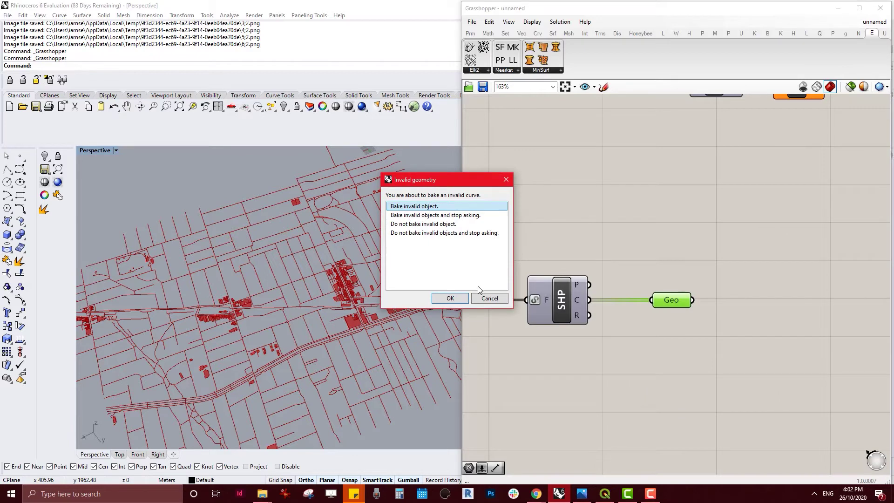
left_click(450, 216)
Finish baking the invalid curves, select everything in Rhino and zoom to the footprints.
left_click(450, 298)
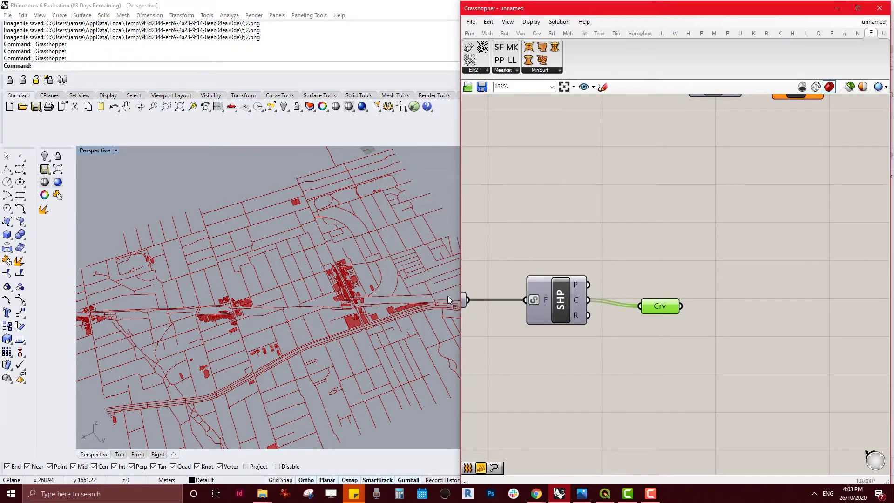
left_click(671, 260)
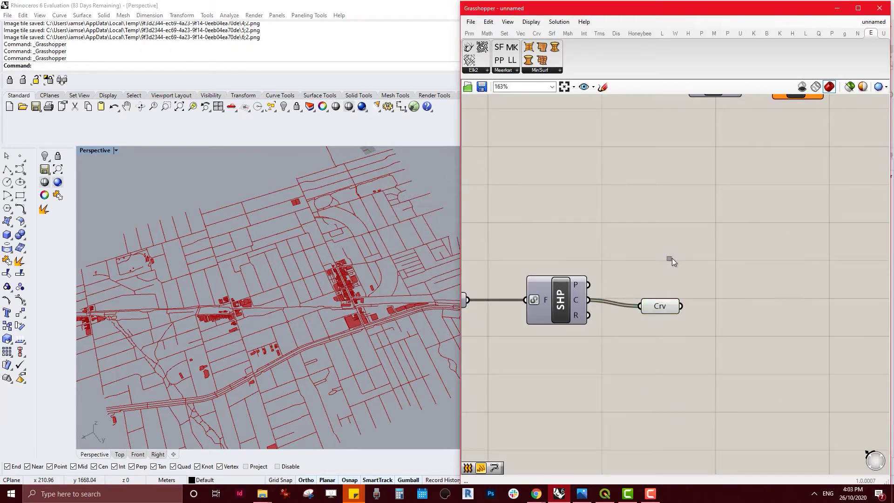
scroll(256, 228, "down", 3)
left_click(259, 228)
key("ctrl+a")
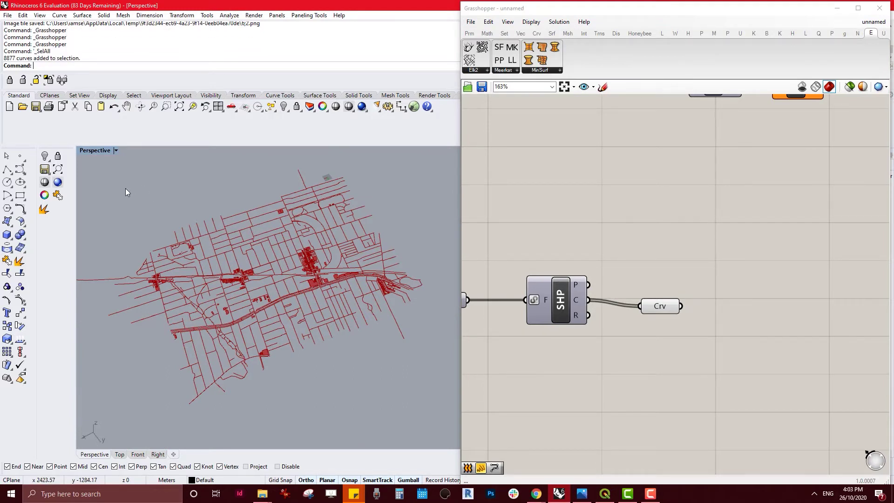
key("ctrl+a")
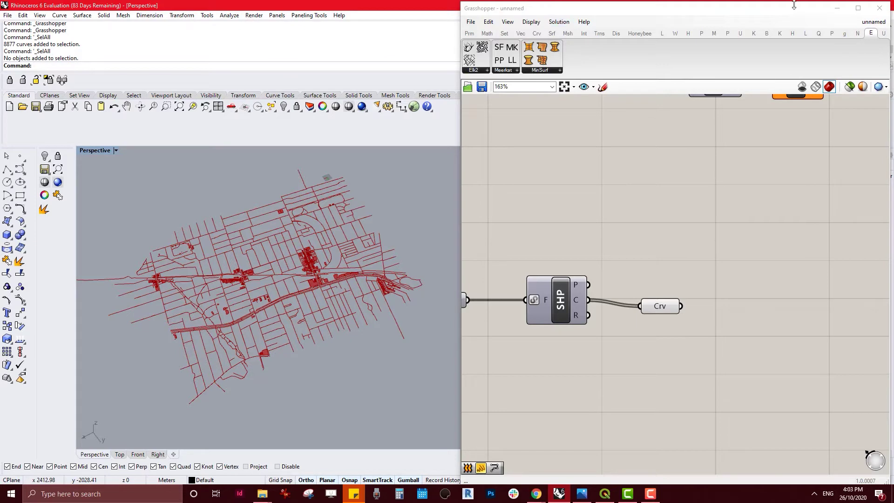
left_click(839, 8)
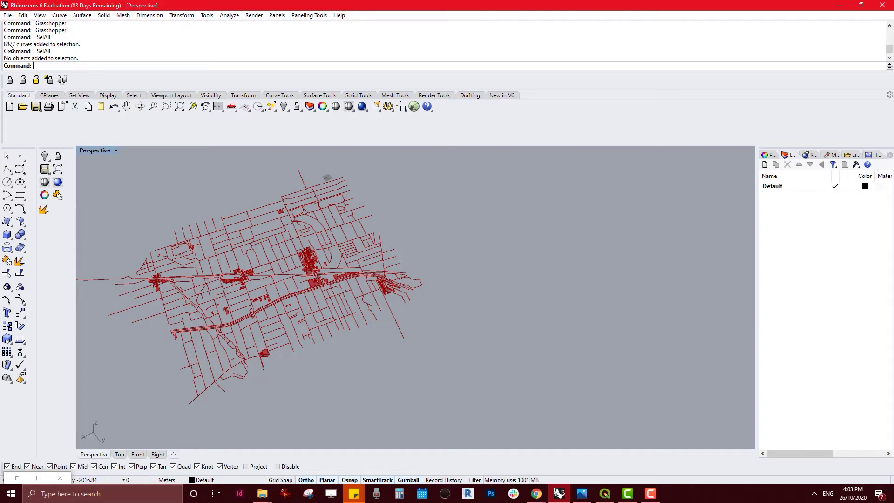
left_click(191, 113)
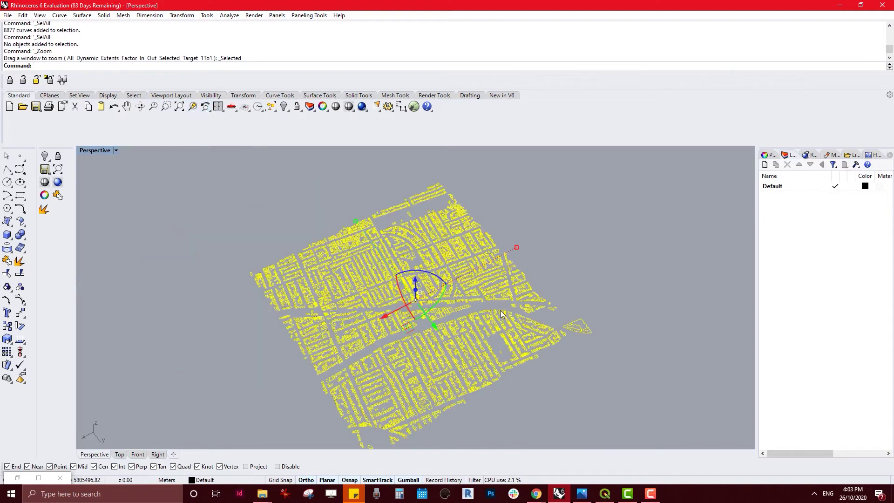
Window-select all 8877 footprint curves and group them.
left_click(593, 282)
left_click(435, 312)
scroll(446, 308, "up", 4)
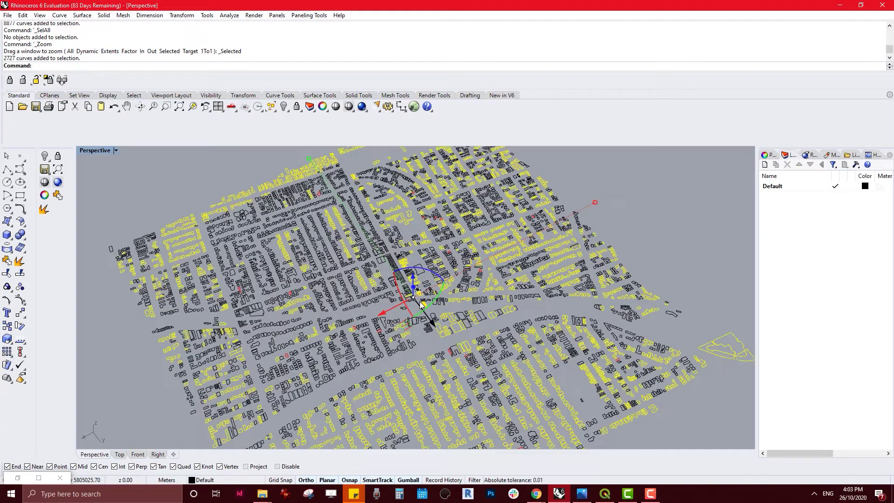
scroll(446, 307, "down", 4)
left_click(622, 407)
left_click_drag(546, 403, 259, 208)
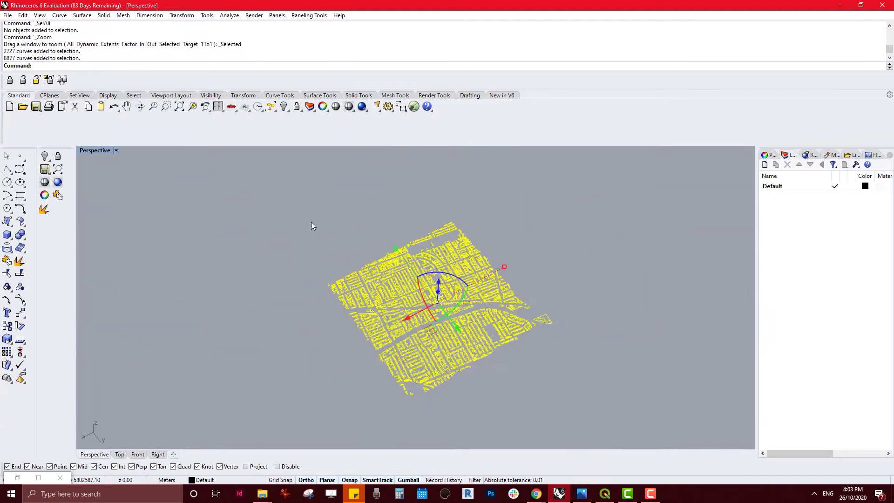
key("ctrl+g")
Place a reference point among the grouped footprints with the Point tool.
left_click(580, 308)
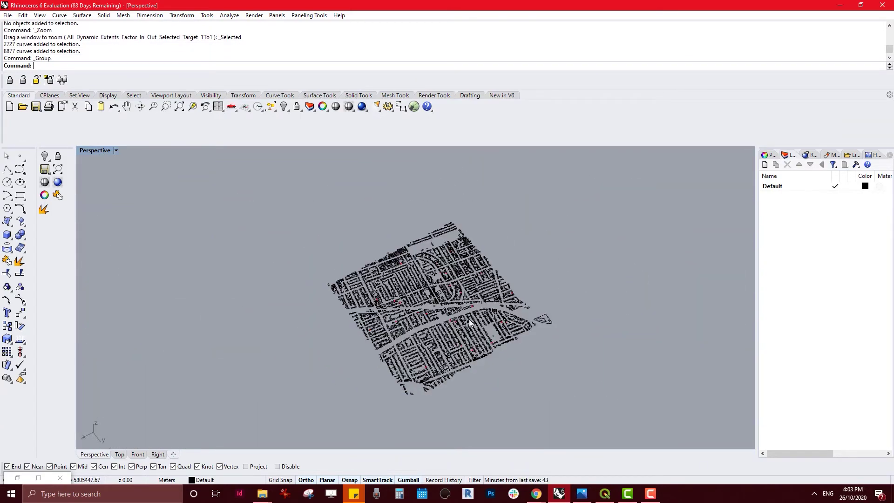
left_click(469, 320)
scroll(455, 308, "up", 2)
scroll(455, 307, "up", 3)
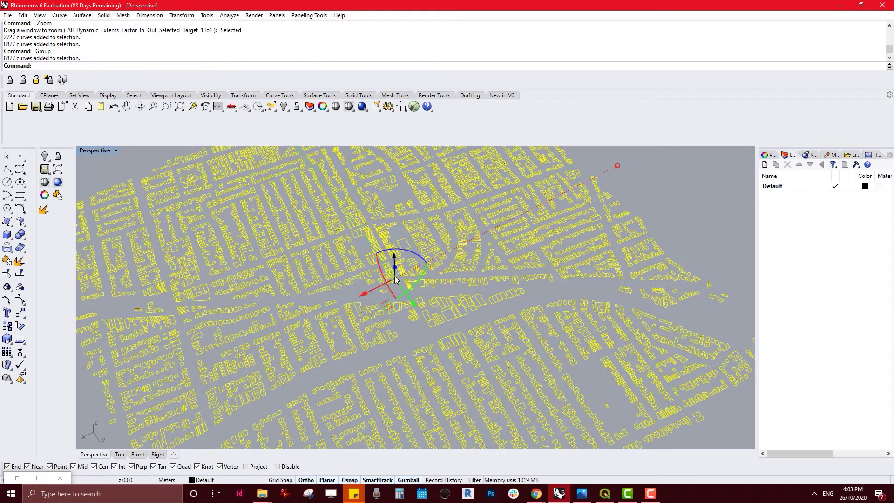
scroll(397, 279, "up", 5)
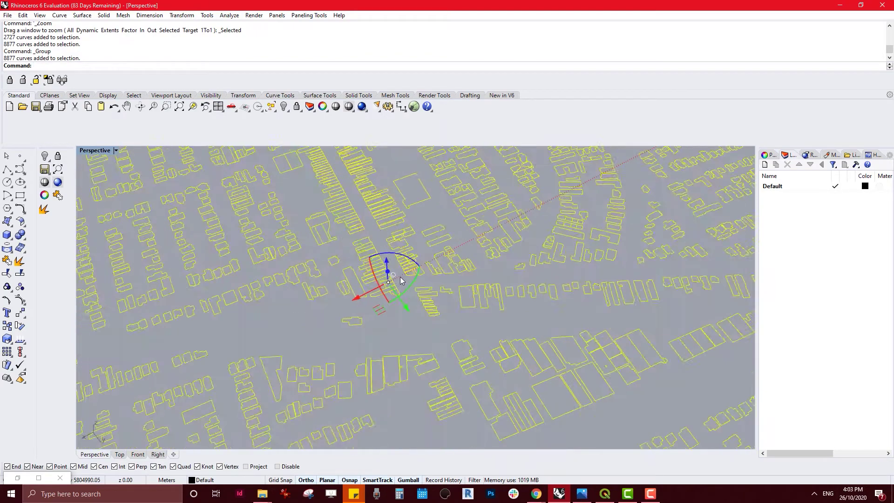
left_click(20, 157)
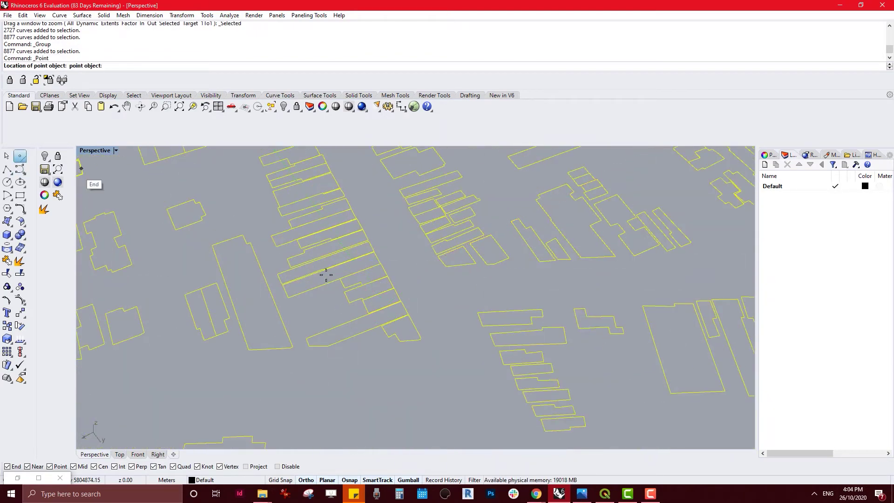
left_click(409, 266)
left_click(436, 293)
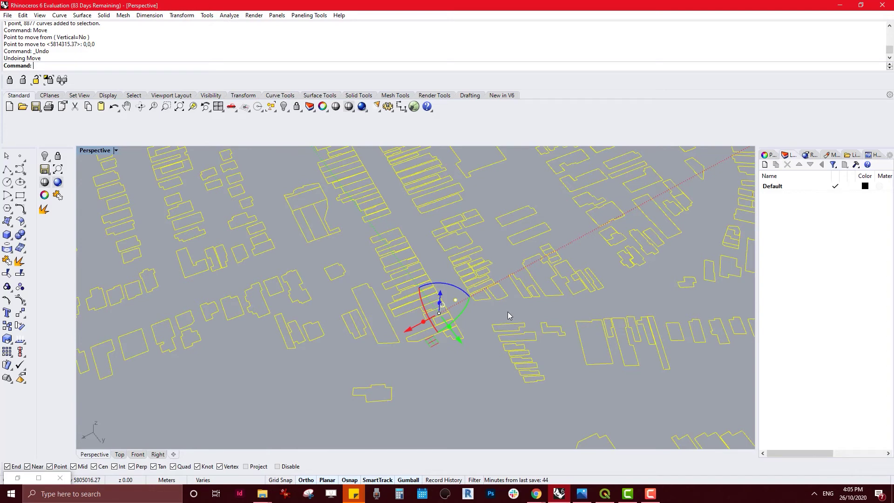
Copy the selected footprints from the reference point as base to the origin 0,0,0.
type("py")
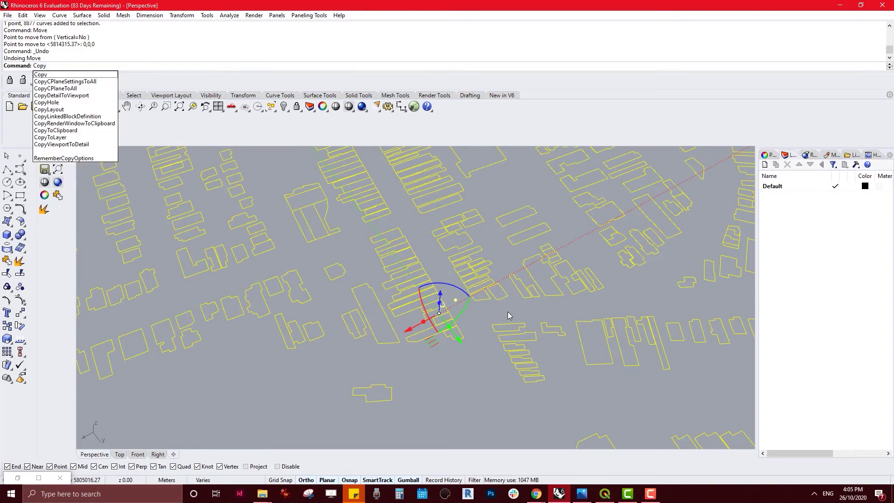
key("Return")
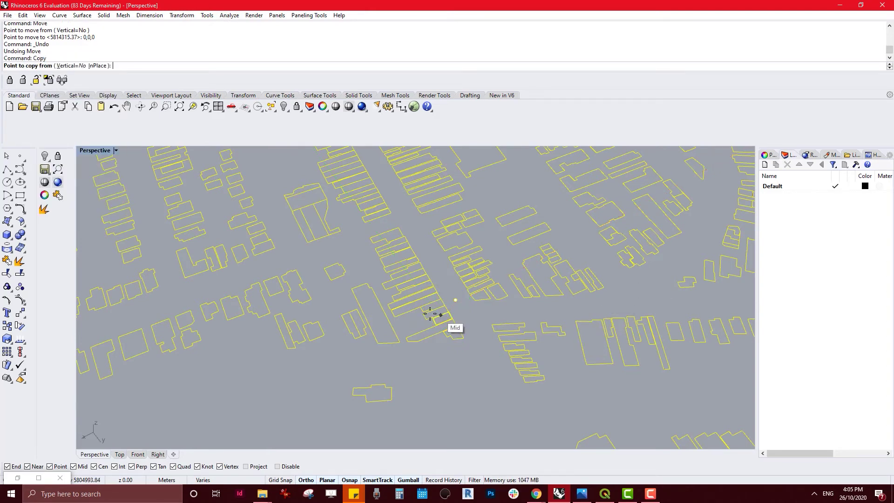
left_click(456, 301)
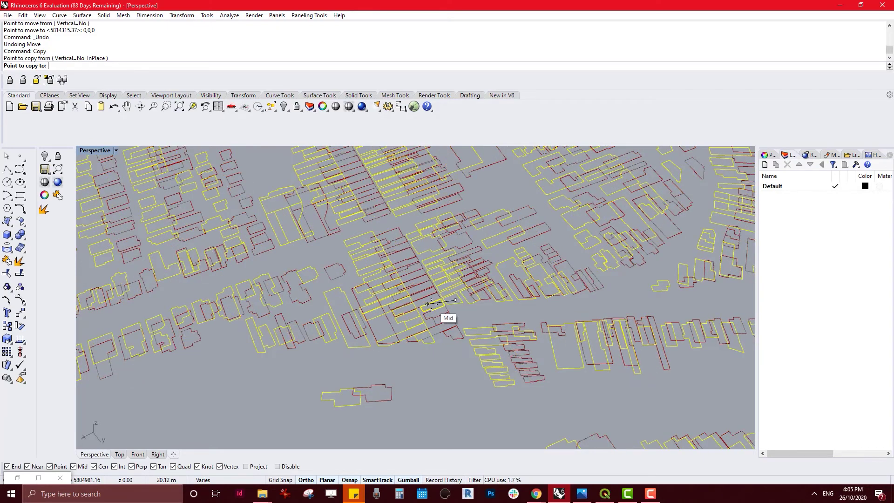
type("0,0,0")
key("Return")
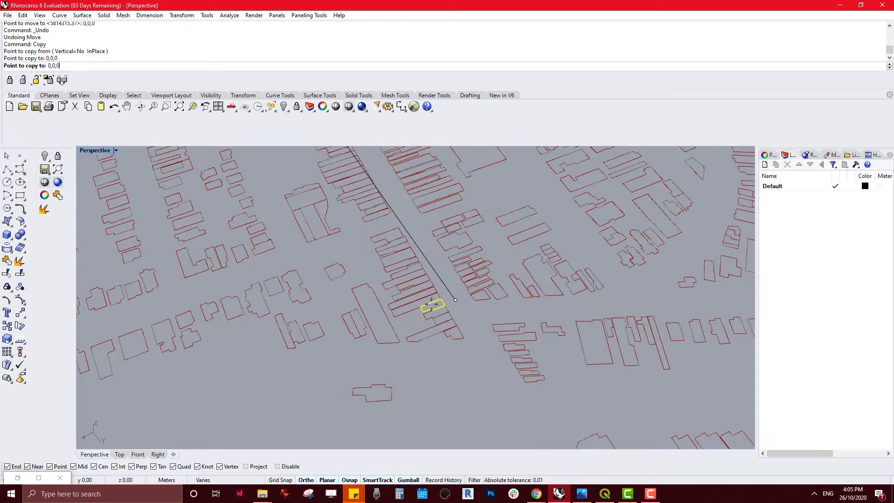
scroll(431, 314, "down", 10)
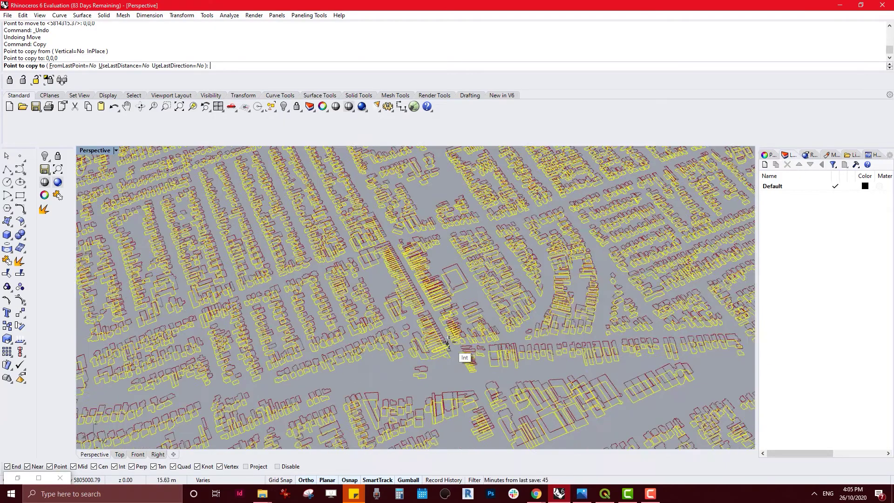
scroll(456, 307, "down", 2)
key("Return")
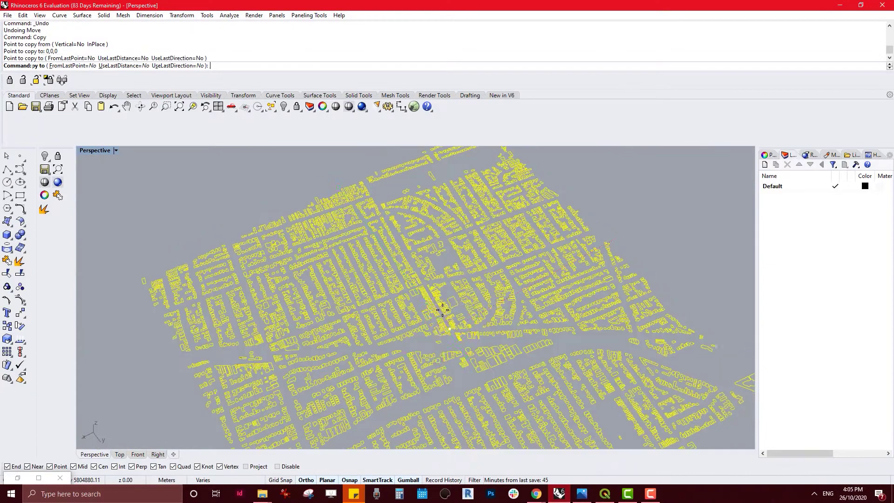
Clear the selection and window-select the original footprints and reference point.
scroll(454, 312, "down", 3)
left_click(669, 368)
left_click_drag(683, 419, 182, 191)
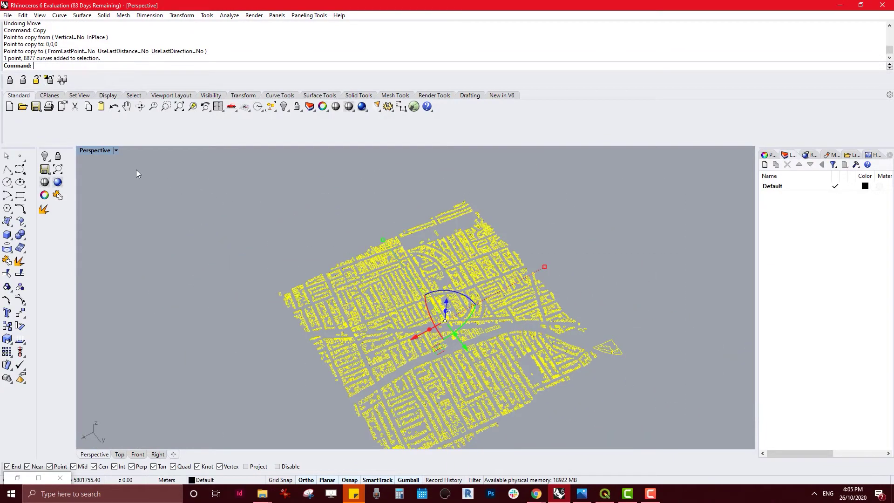
Hide the original footprints, then select all visible objects and zoom to them.
left_click(284, 107)
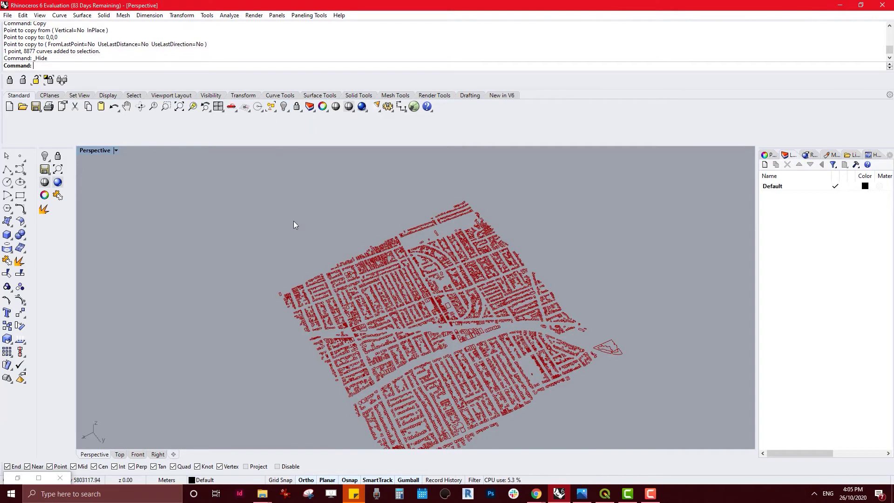
key("ctrl+a")
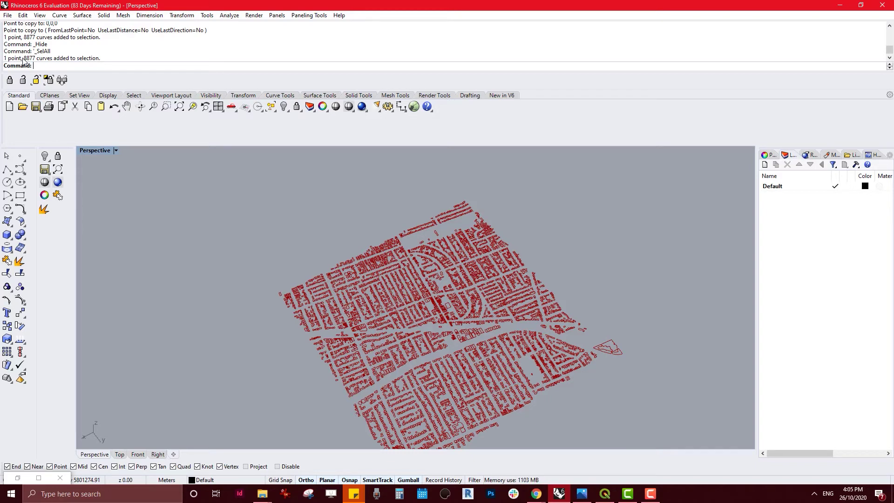
left_click(192, 107)
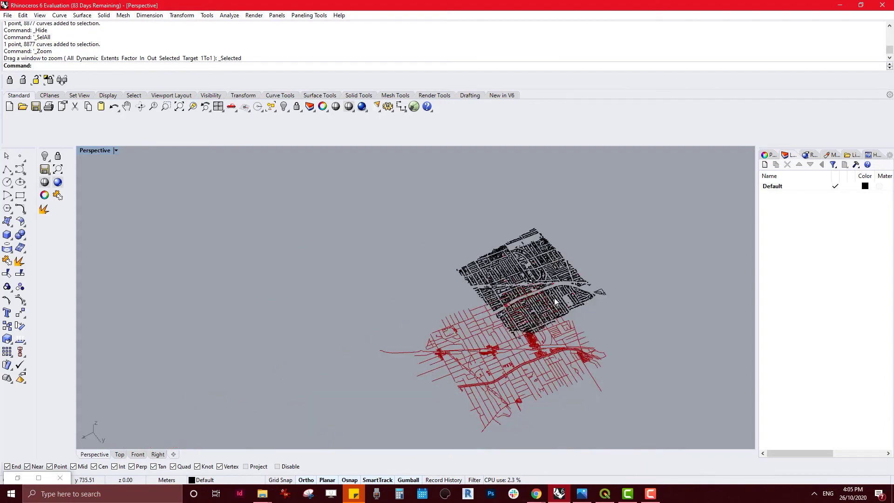
scroll(555, 297, "up", 5)
scroll(511, 269, "down", 3)
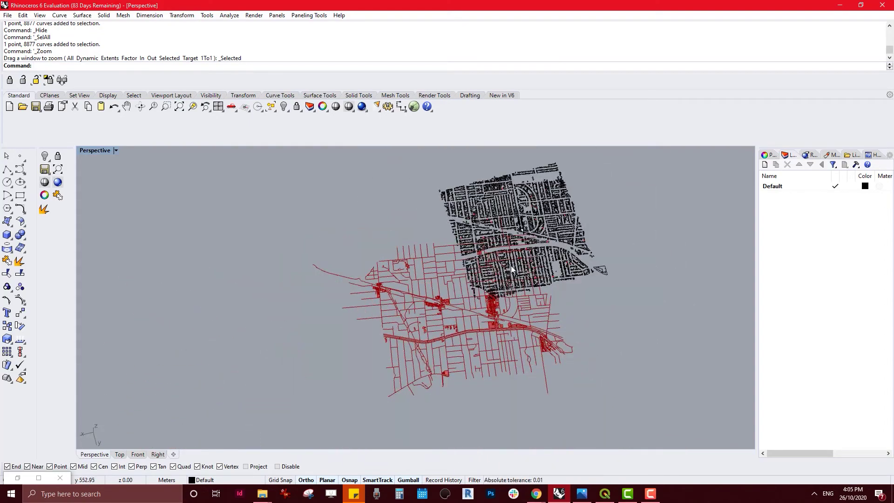
Window-select the black copied footprints and drag them toward the red street network.
left_click_drag(403, 159, 656, 312)
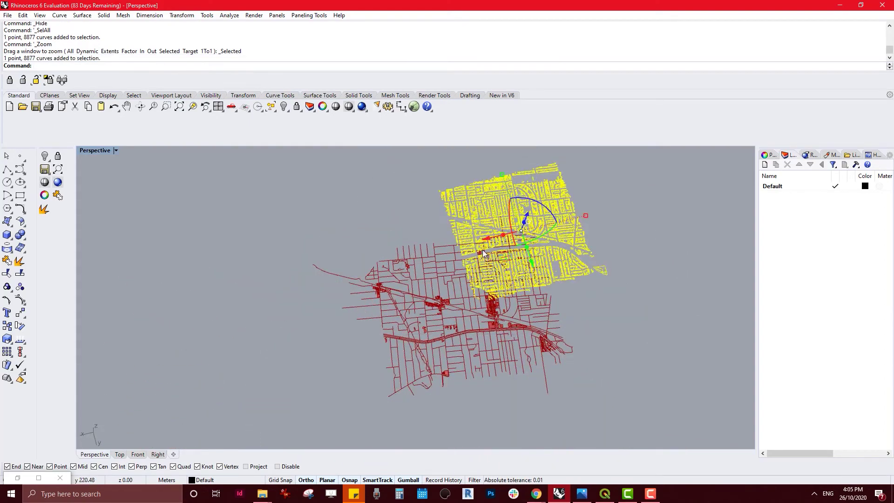
scroll(539, 228, "up", 3)
right_click_drag(549, 241, 552, 278)
left_click_drag(551, 277, 375, 366)
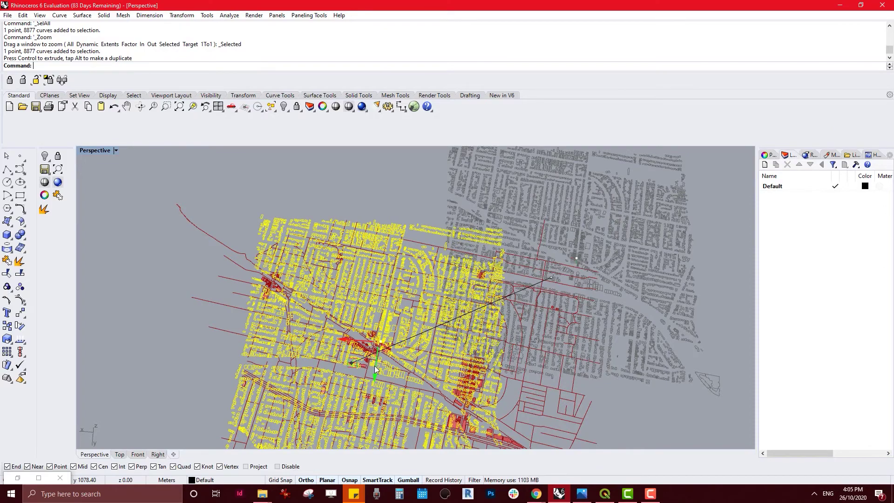
Drop the footprints over the street network and maximize the Top view.
right_click_drag(375, 365, 383, 368)
scroll(383, 368, "up", 8)
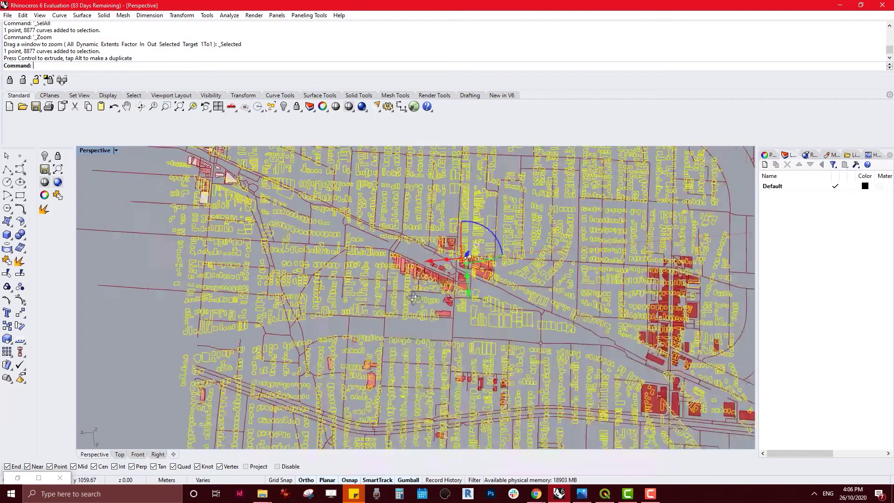
scroll(418, 298, "down", 5)
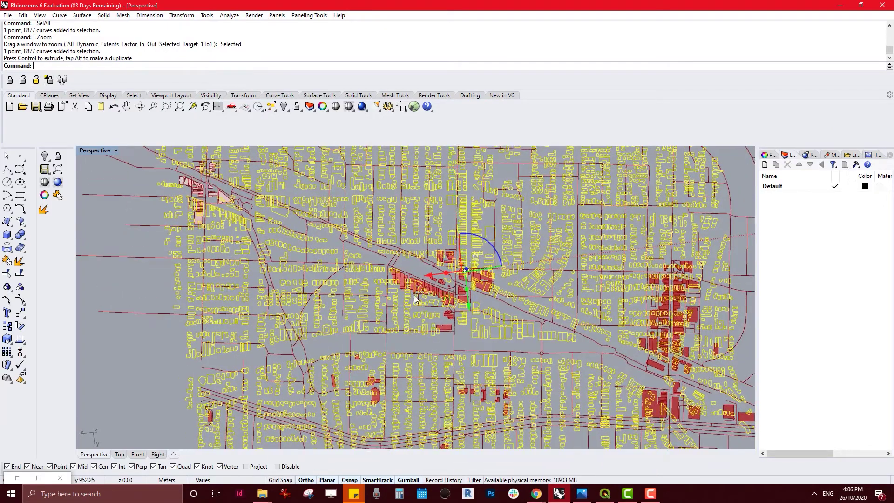
double_click(98, 150)
scroll(338, 242, "down", 3)
scroll(315, 222, "up", 2)
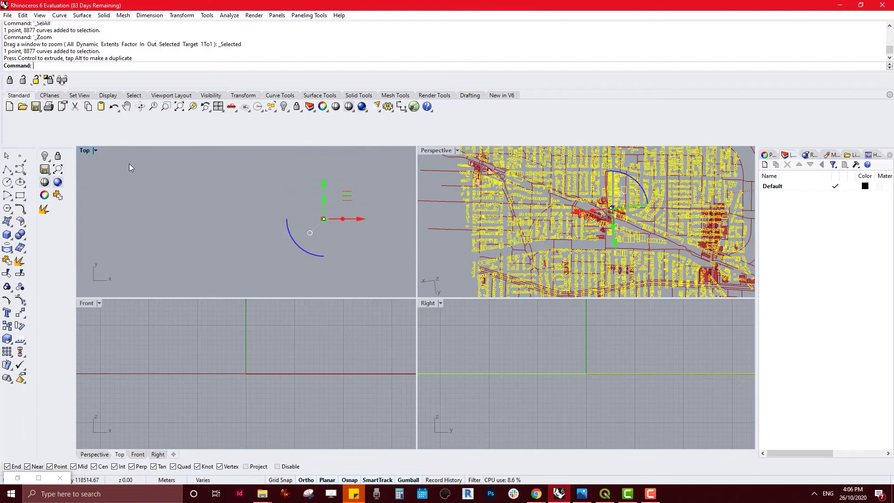
double_click(84, 150)
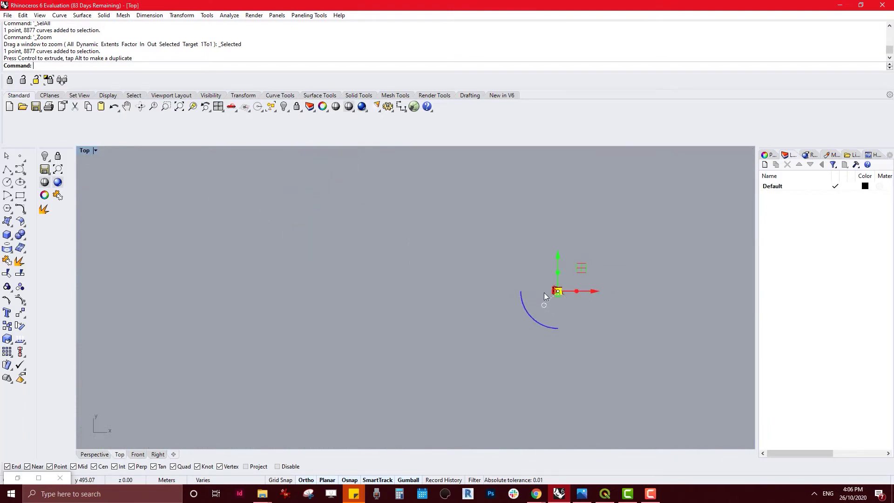
scroll(557, 284, "up", 15)
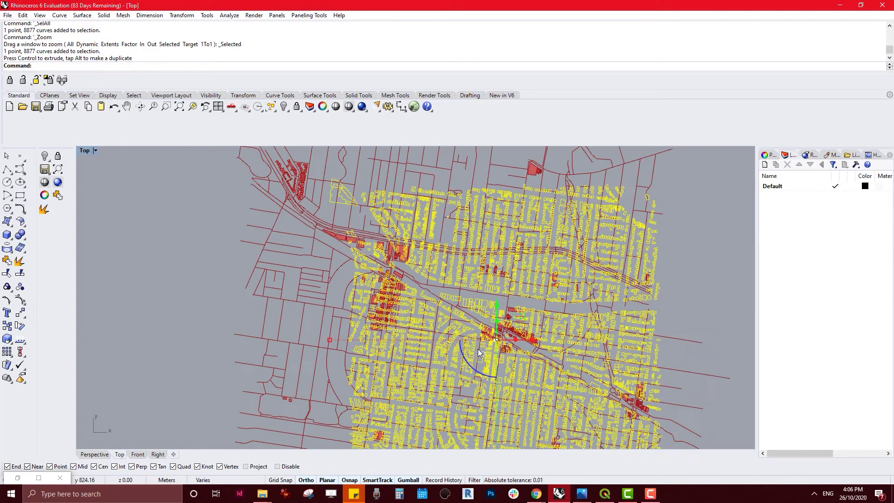
scroll(498, 356, "up", 3)
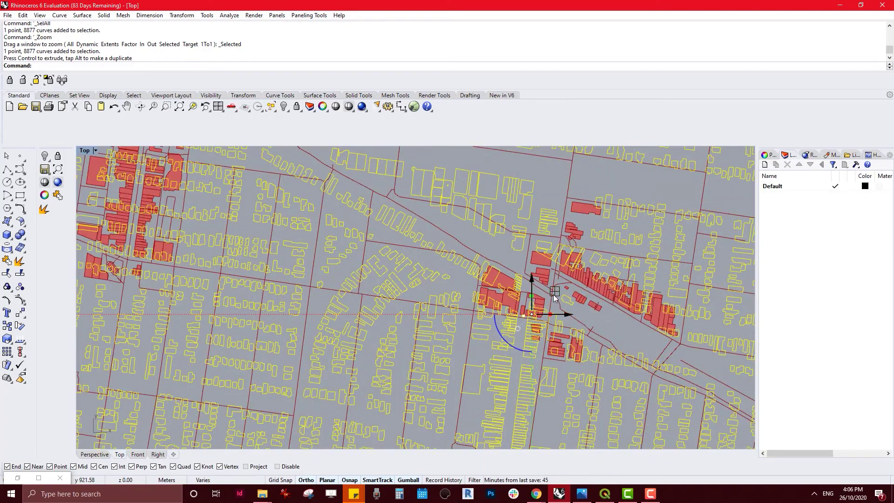
scroll(554, 309, "down", 8)
scroll(561, 298, "up", 3)
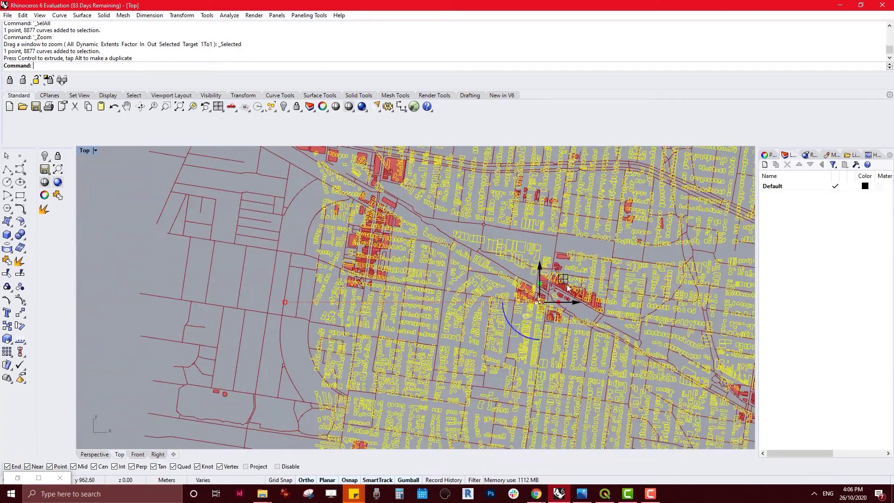
Move the footprint outlines up-left toward the red site buildings.
left_click_drag(564, 280, 402, 209)
left_click_drag(426, 245, 429, 241)
scroll(429, 241, "down", 5)
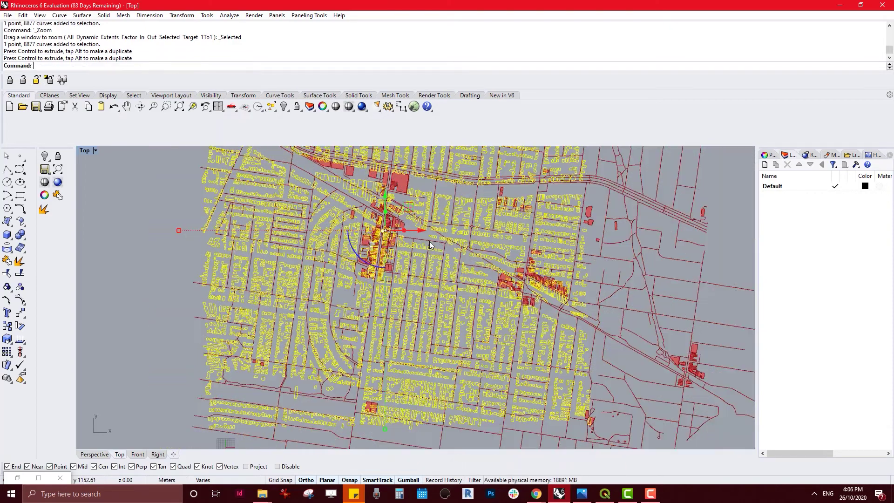
scroll(225, 269, "down", 2)
scroll(225, 269, "up", 3)
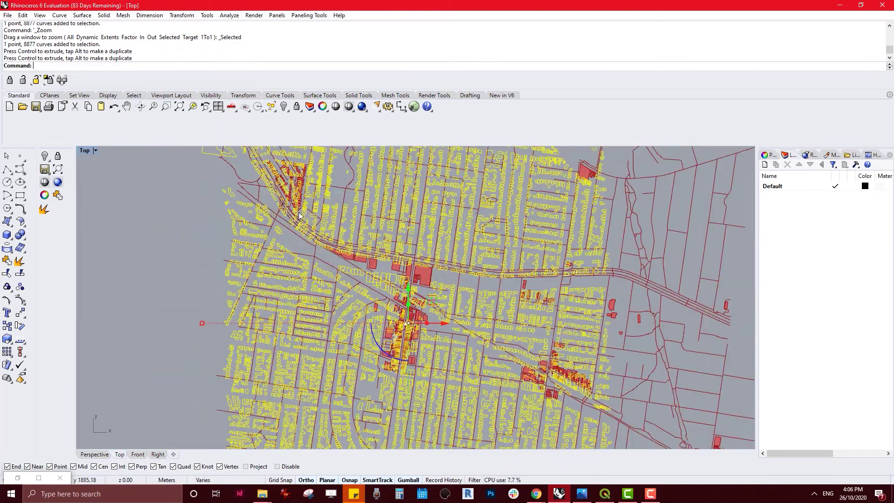
scroll(414, 303, "up", 1)
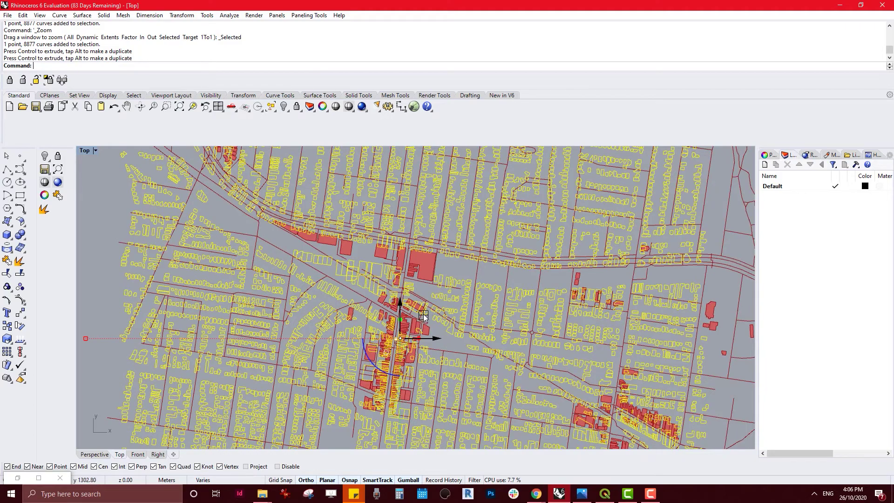
Nudge the outlines up and sideways onto the red buildings, then deselect them.
left_click_drag(424, 316, 428, 295)
scroll(427, 295, "up", 10)
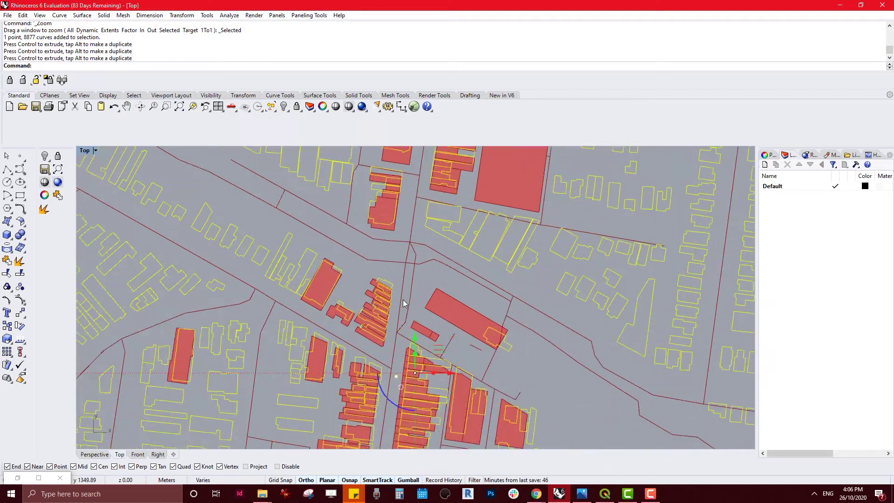
scroll(407, 312, "up", 8)
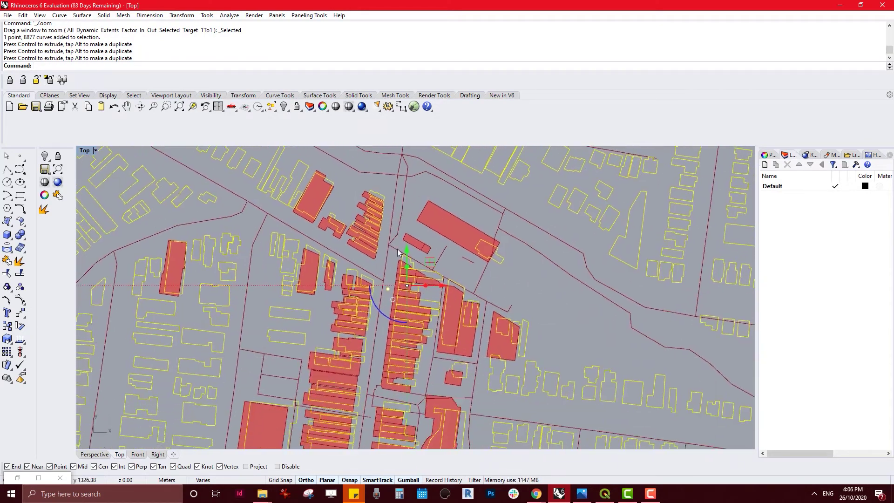
left_click_drag(413, 287, 417, 303)
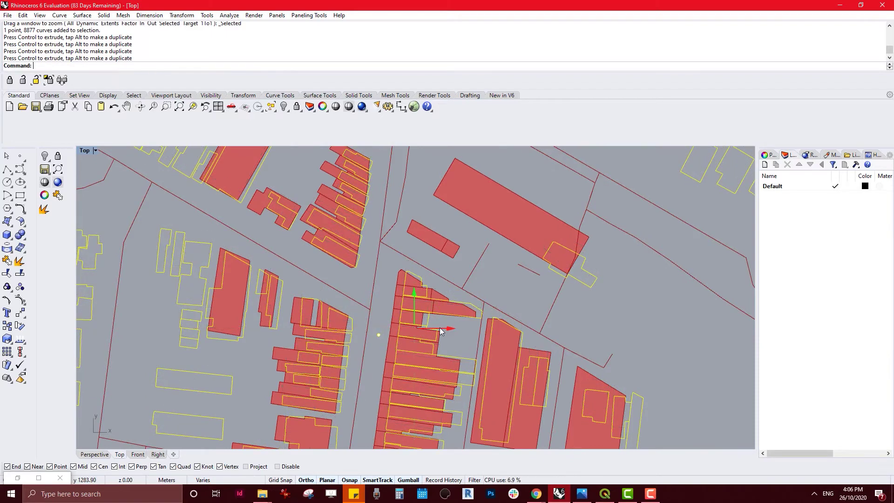
key("Escape")
right_click_drag(367, 343, 344, 308)
Select all the moved footprint curves and delete them.
left_click(348, 300)
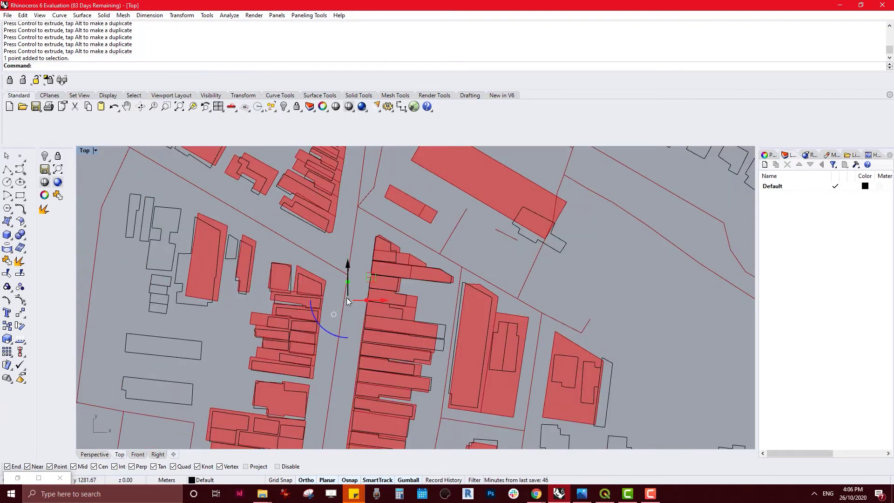
scroll(338, 308, "down", 3)
key("ctrl+a")
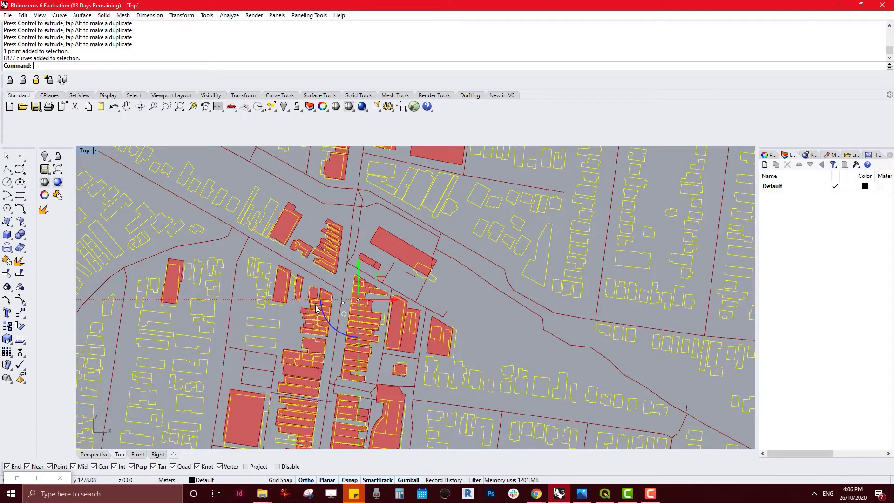
key("Delete")
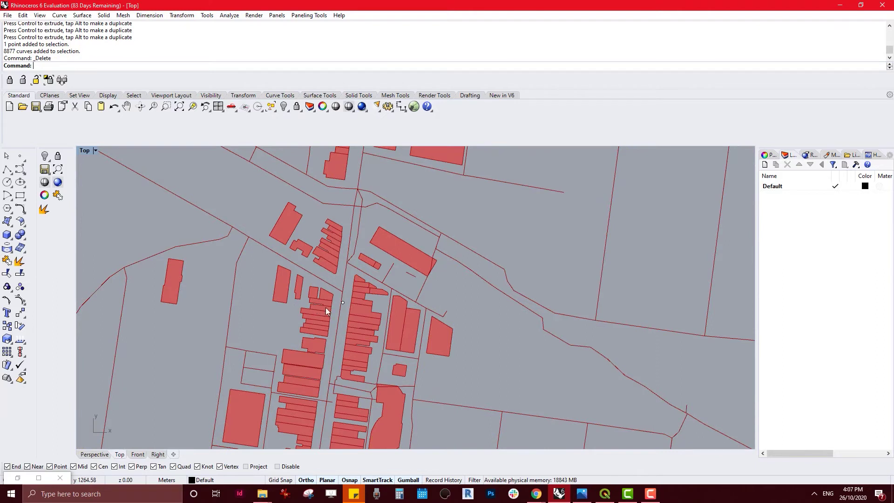
Lock the reference point, show all hidden objects, and select them all.
left_click(343, 302)
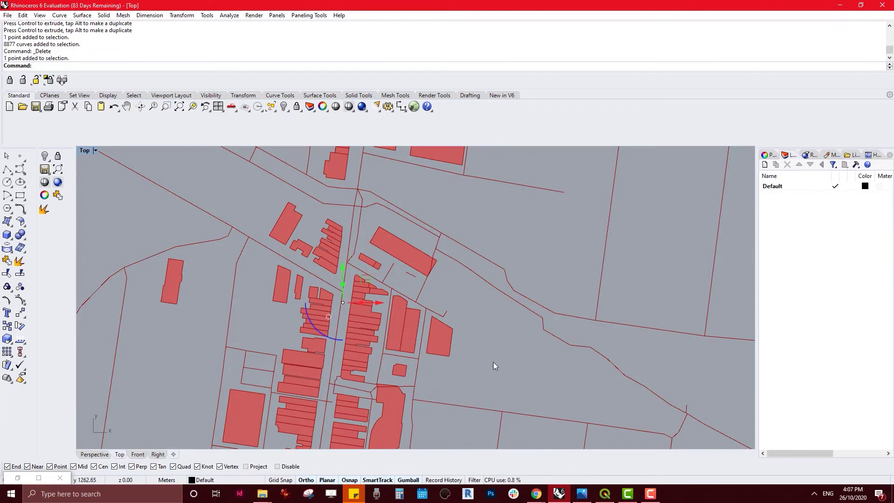
left_click(297, 108)
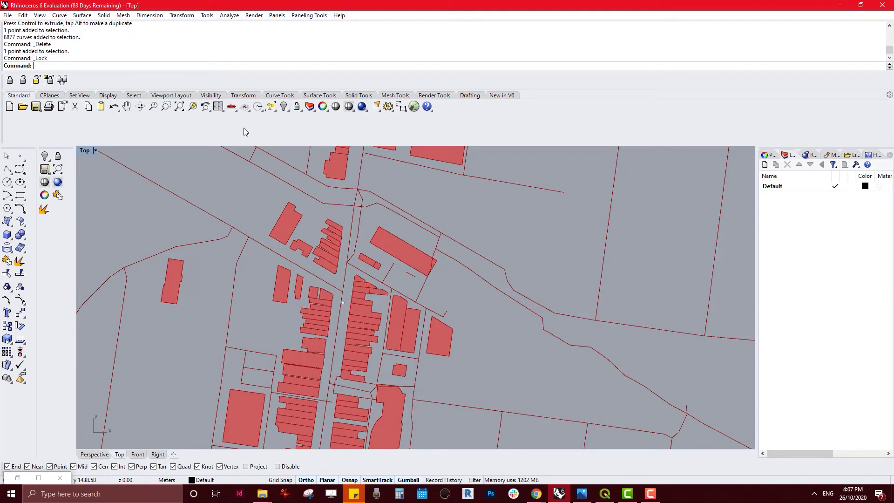
left_click(284, 107)
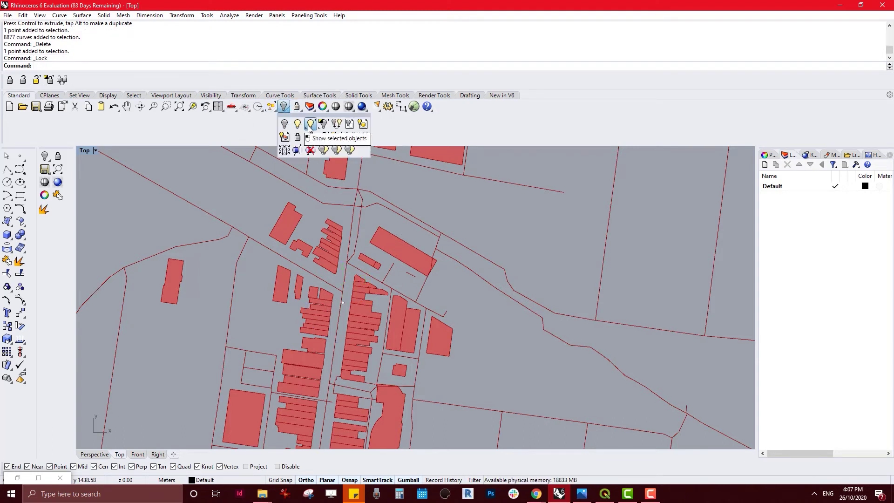
left_click(298, 123)
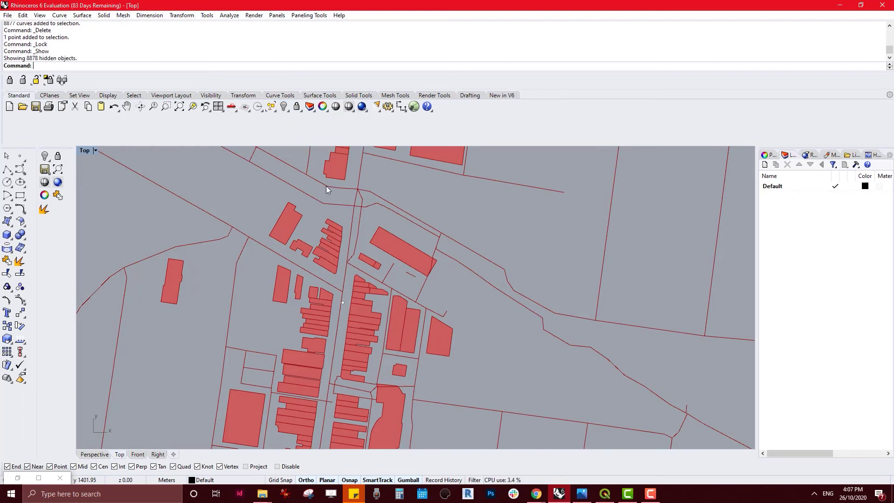
key("ctrl+a")
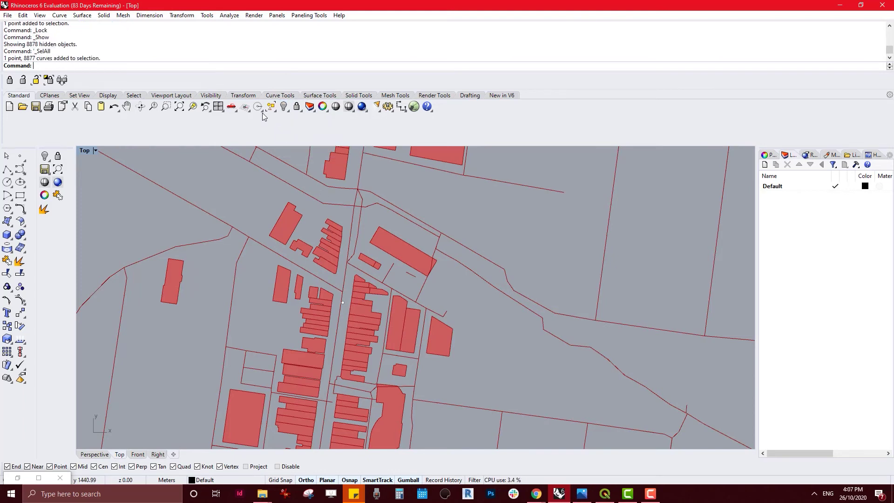
Zoom to the restored footprints, undo a trial move, delete them, and select the reference point.
left_click(193, 107)
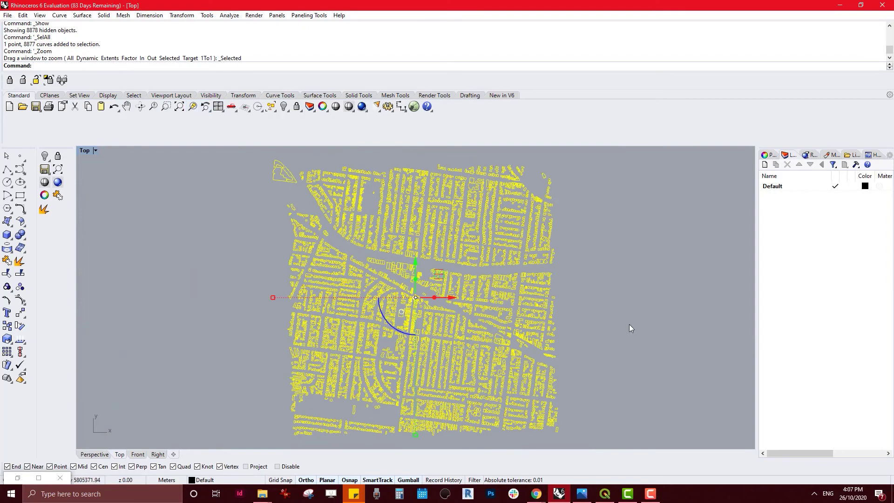
left_click_drag(535, 359, 470, 303)
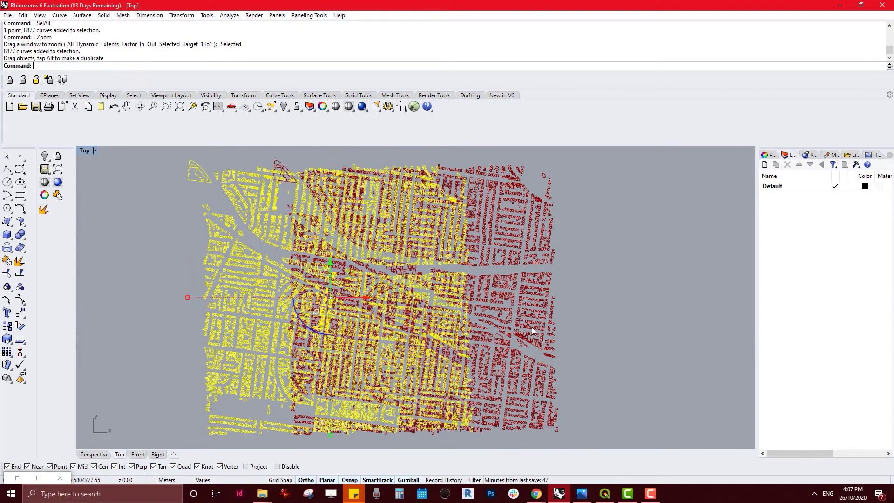
key("ctrl+z")
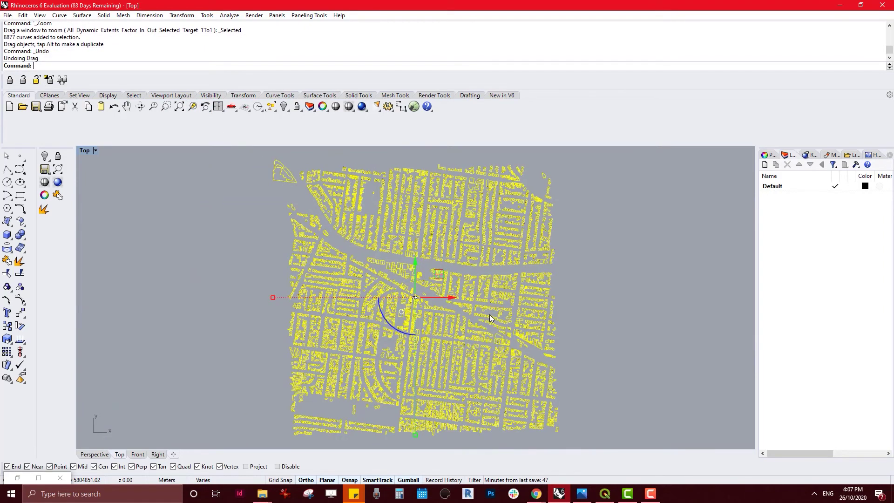
key("Delete")
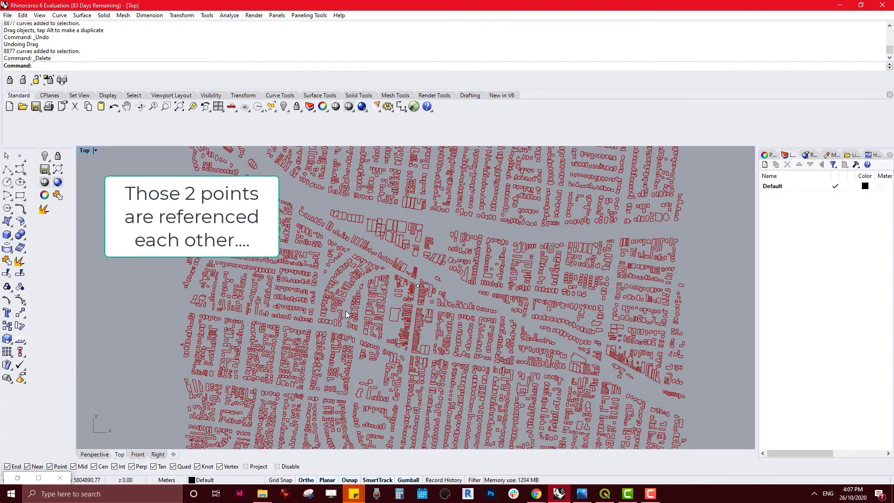
left_click(418, 286)
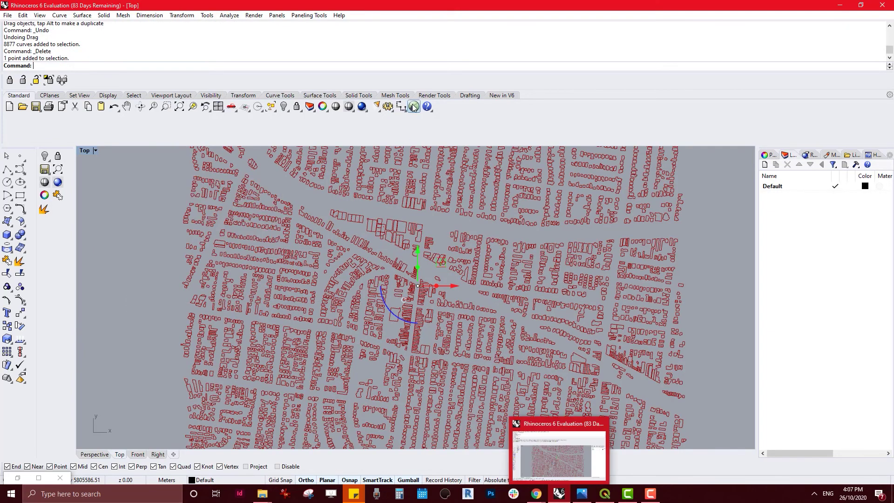
left_click(577, 454)
Place a Point parameter below the SHP import and rename it Pt-1.
right_click_drag(590, 391, 577, 361)
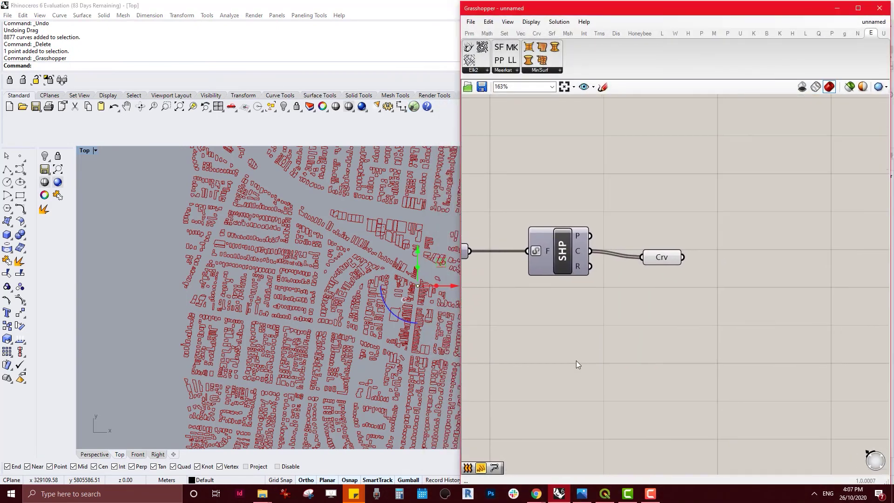
double_click(577, 360)
type("py")
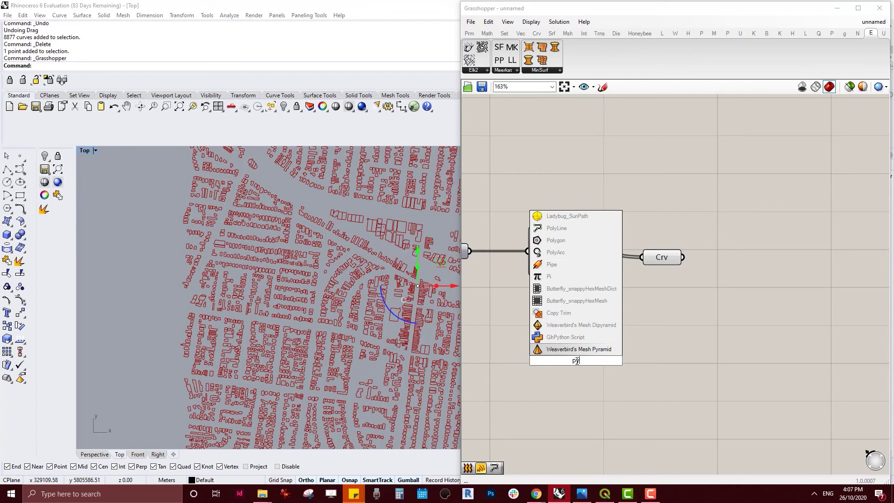
key("BackSpace")
type("t")
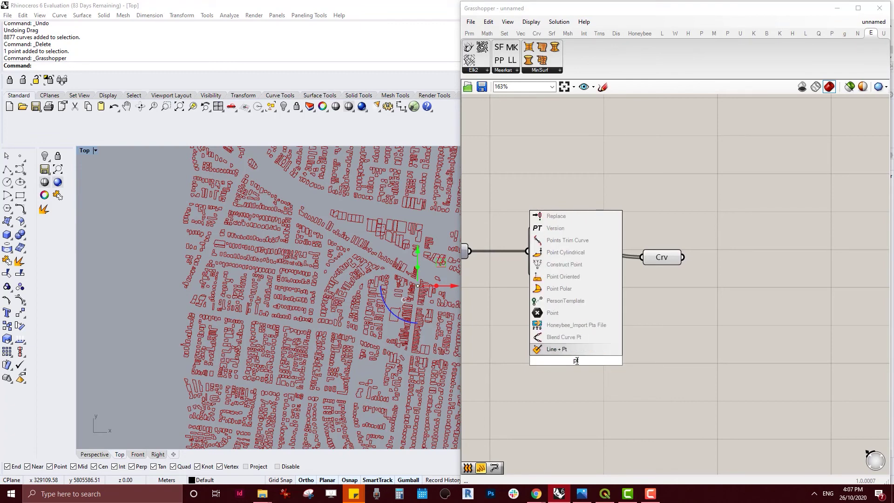
left_click(571, 311)
right_click(576, 364)
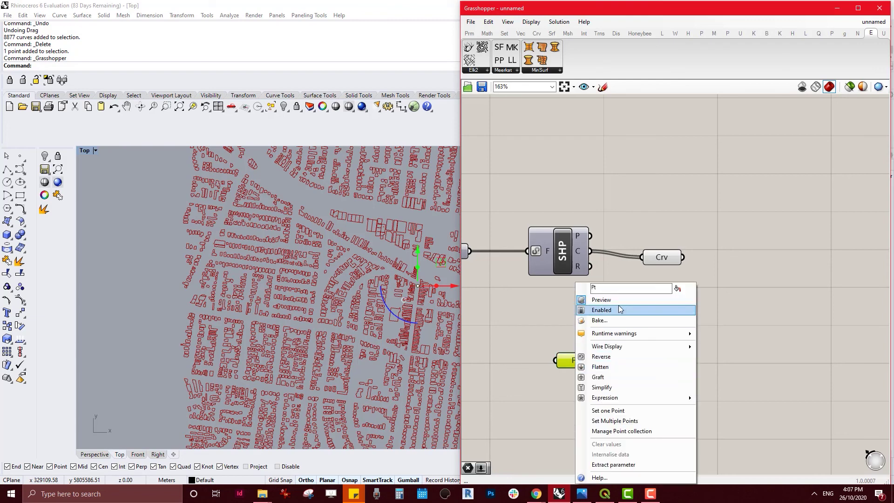
type("-1")
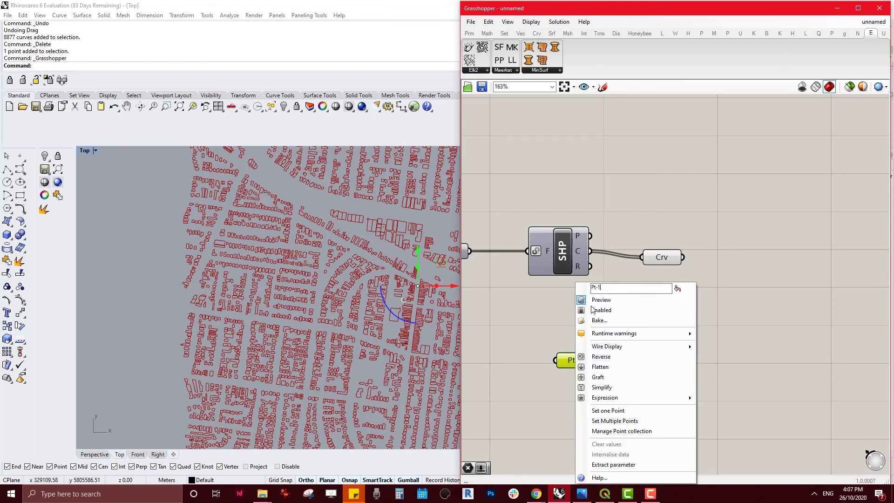
key("Return")
right_click(577, 366)
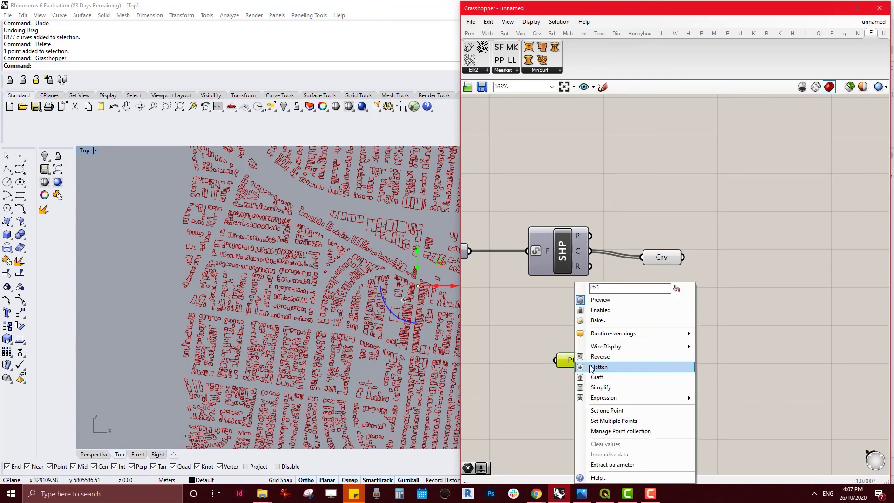